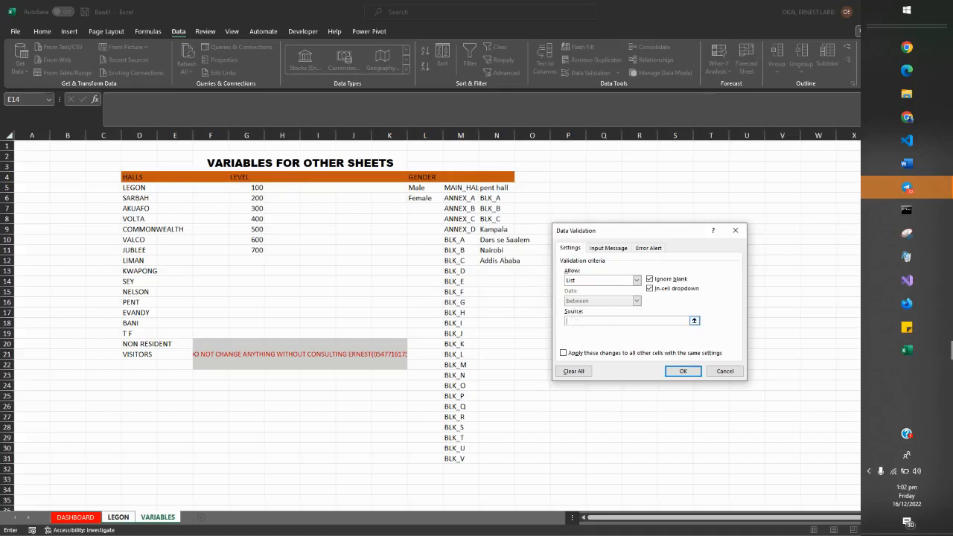
Use the level values 100 to 700 on the VARIABLES sheet as the LEVEL column's list source, review its error alert and apply the rule.
left_click(121, 518)
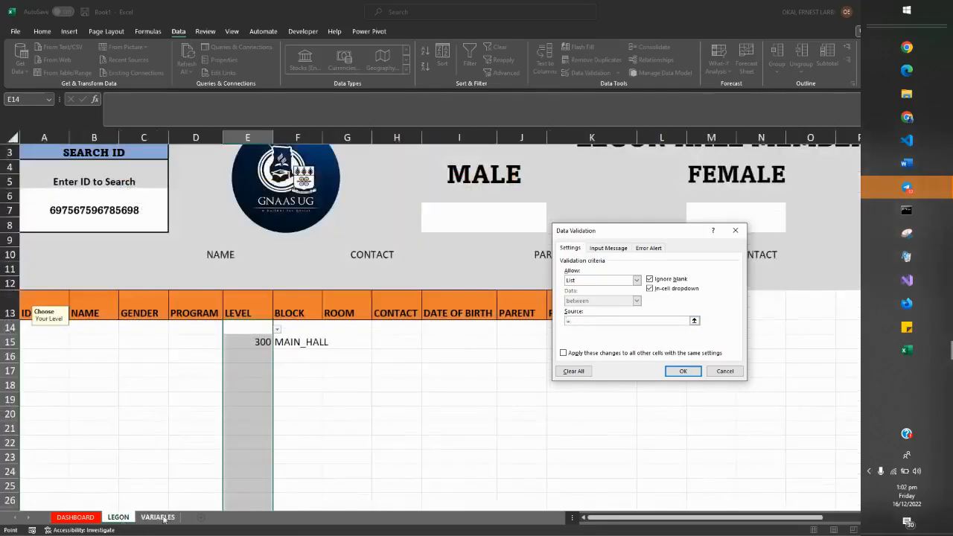
left_click(158, 517)
left_click_drag(251, 187, 250, 249)
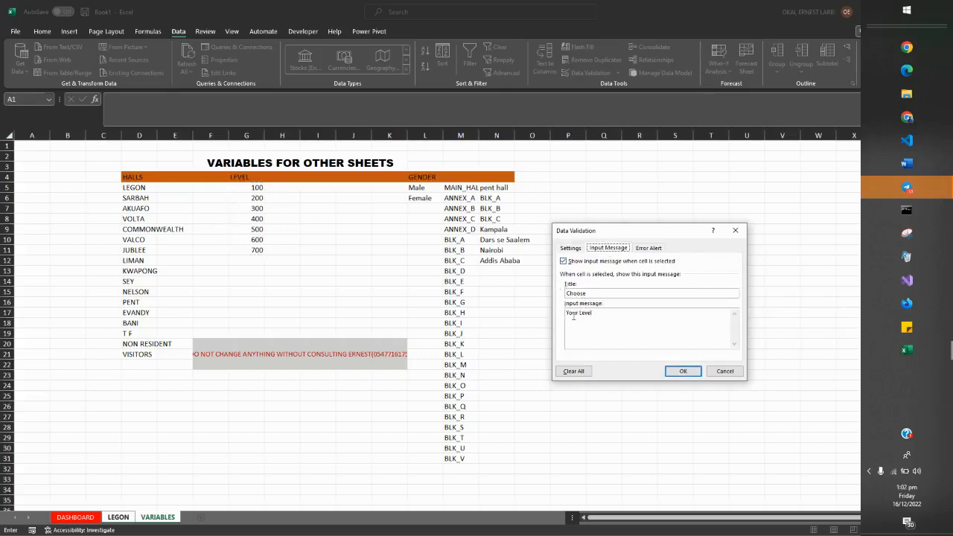
left_click(646, 249)
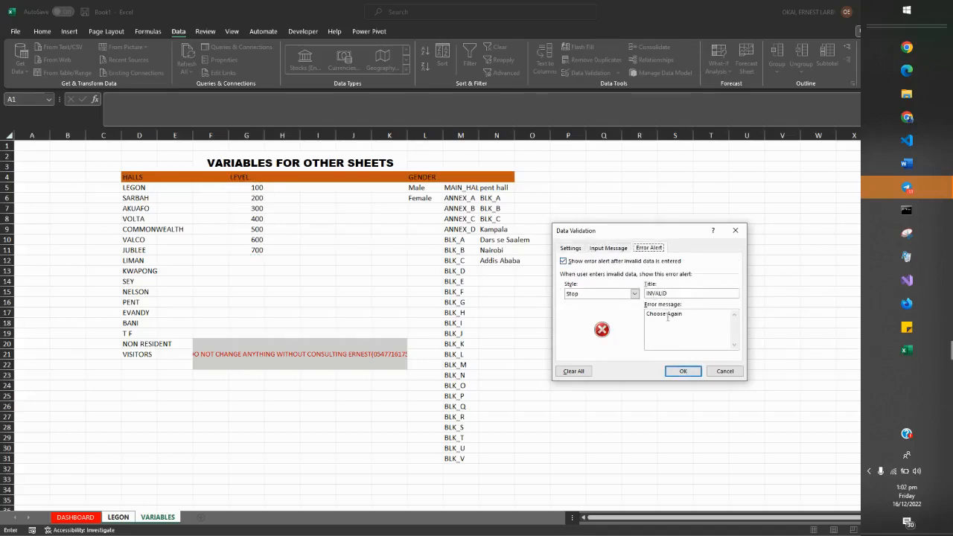
left_click(672, 370)
key("ctrl+Page_Up")
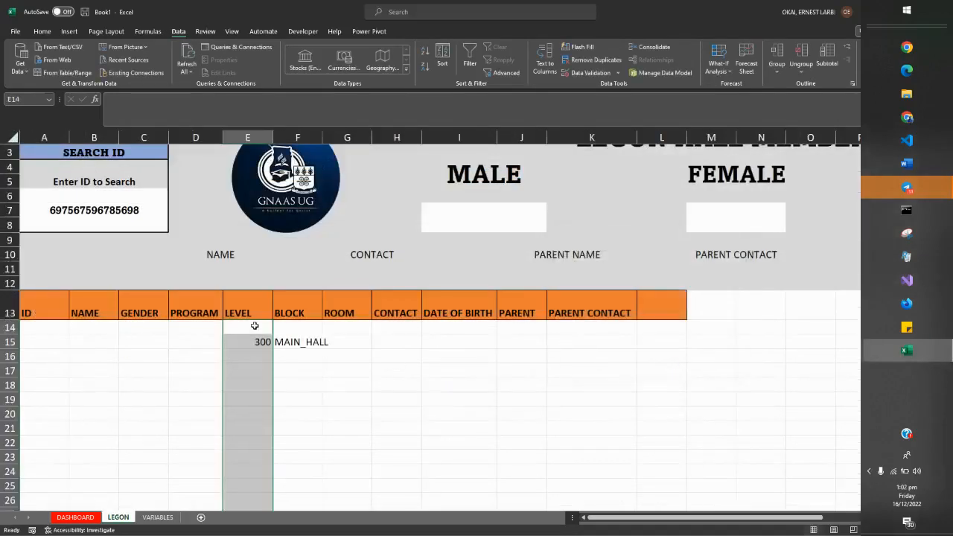
Open the data validation settings for BLOCK cells F14:F108 on the LEGON sheet, extending validation to cells without it.
left_click(303, 330)
left_click_drag(305, 331, 295, 411)
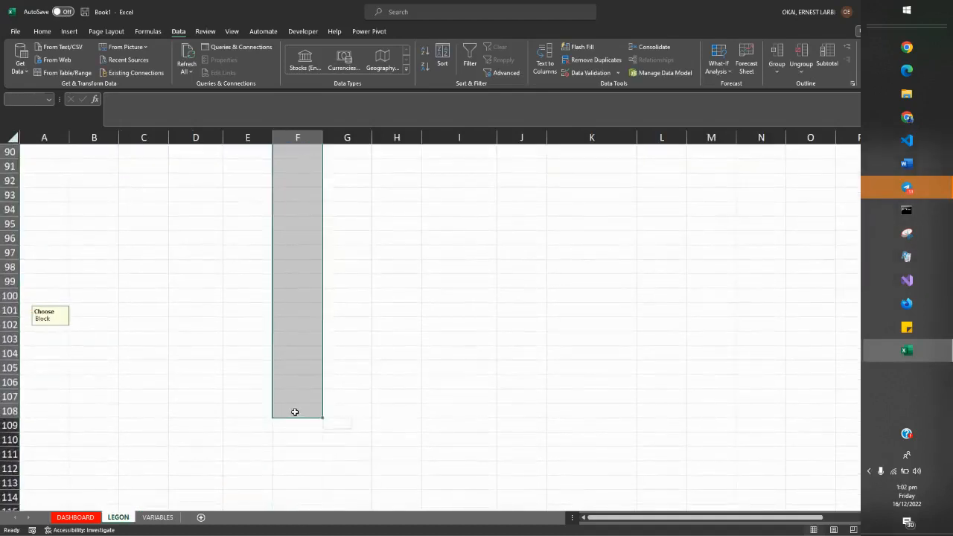
left_click(585, 73)
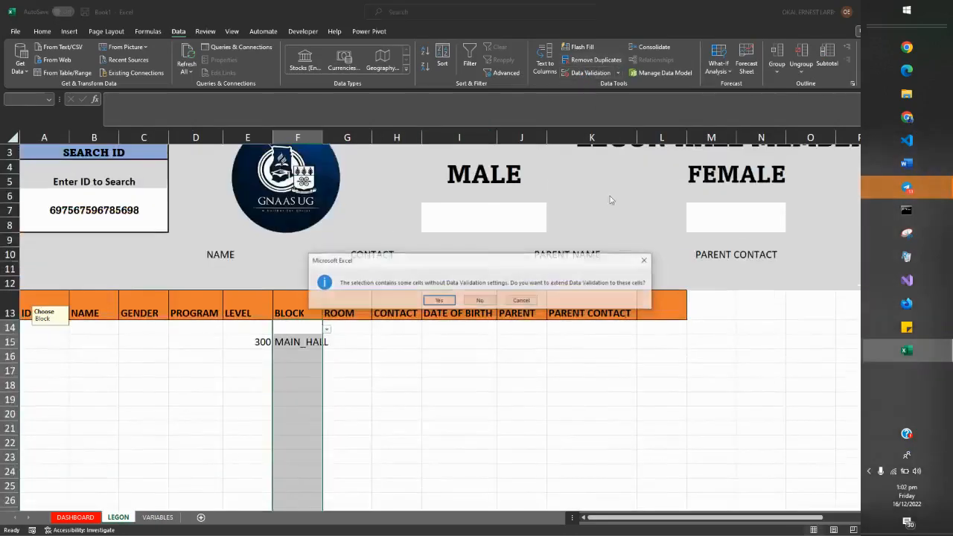
left_click(445, 302)
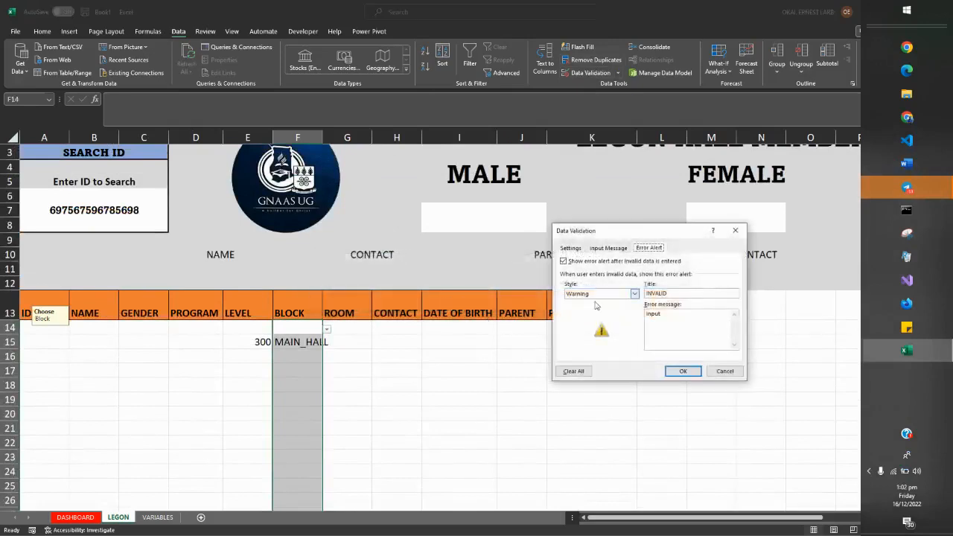
left_click(581, 252)
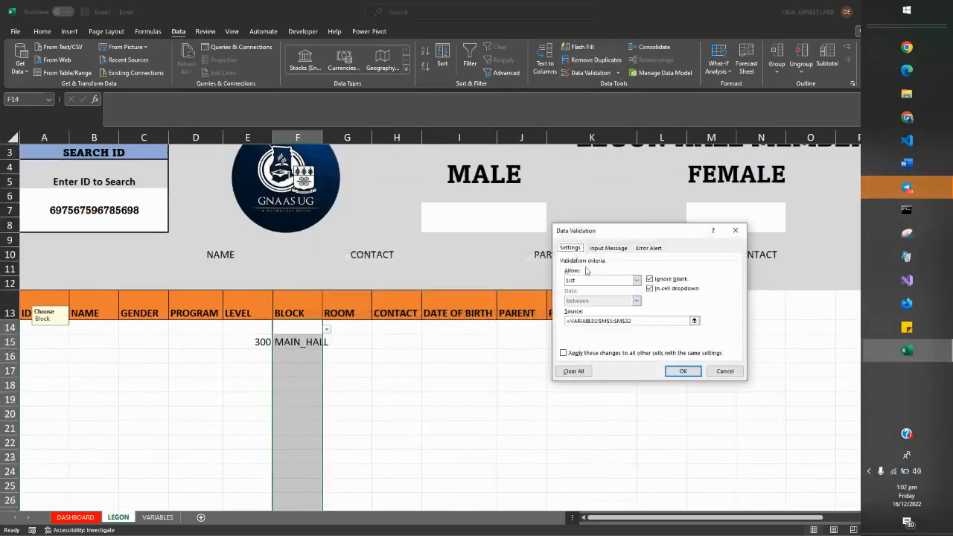
Try to clear the BLOCK rule's existing list source and move on to its input message.
left_click(639, 321)
key("BackSpace")
key("BackSpace")
key("BackSpace")
key("BackSpace")
key("BackSpace")
key("BackSpace")
key("BackSpace")
key("BackSpace")
key("BackSpace")
key("BackSpace")
key("BackSpace")
key("BackSpace")
key("BackSpace")
key("BackSpace")
key("BackSpace")
key("BackSpace")
key("BackSpace")
key("BackSpace")
key("BackSpace")
key("BackSpace")
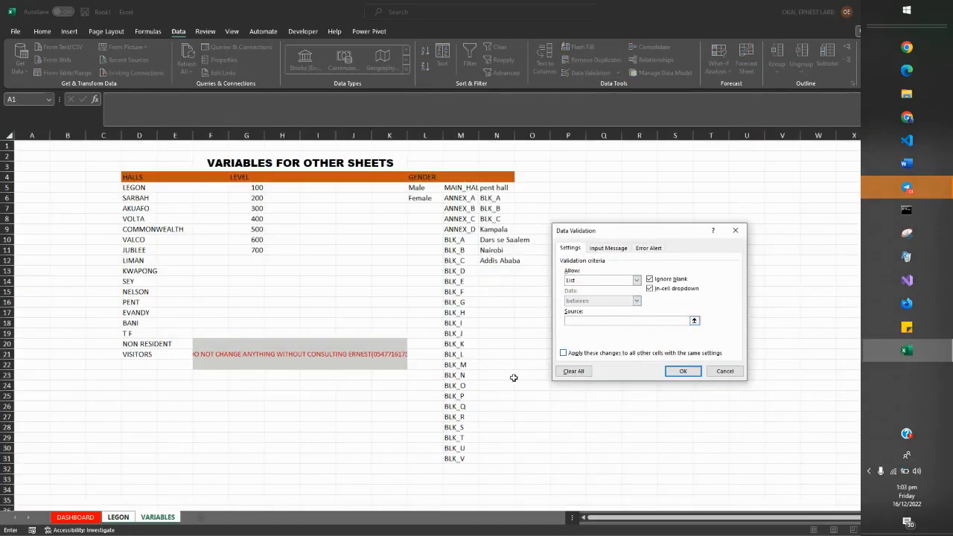
left_click(118, 517)
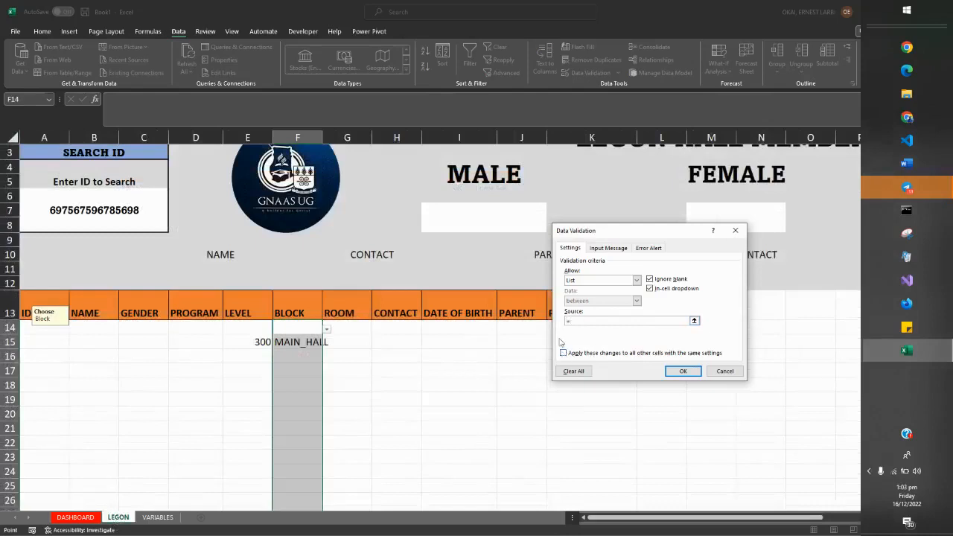
left_click(600, 248)
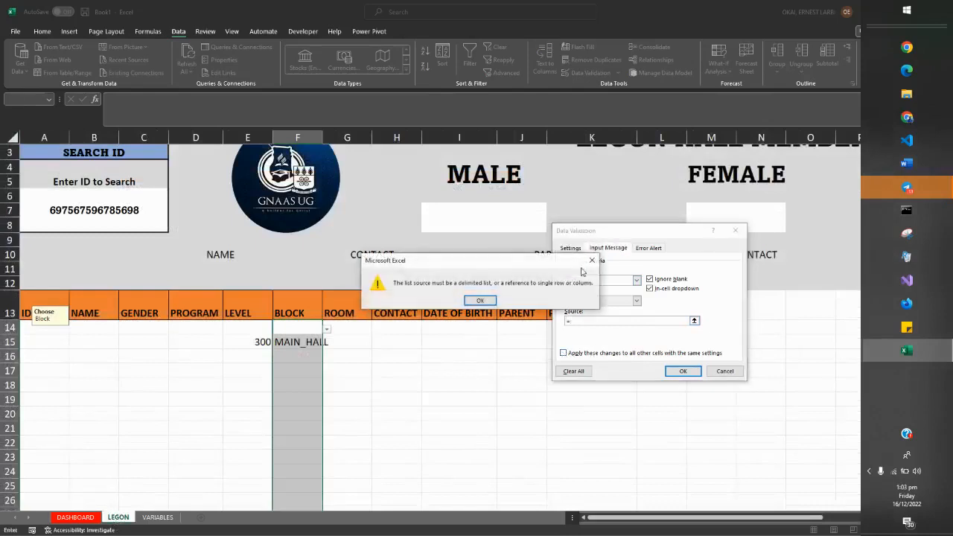
key("Return")
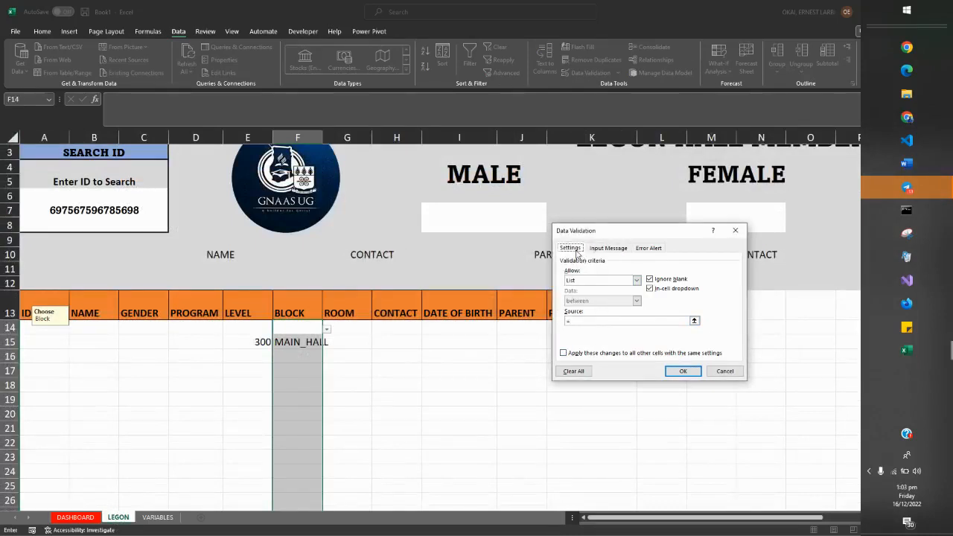
Clear all data validation settings from the BLOCK cells, apply the change and reselect F14:F108.
left_click(573, 370)
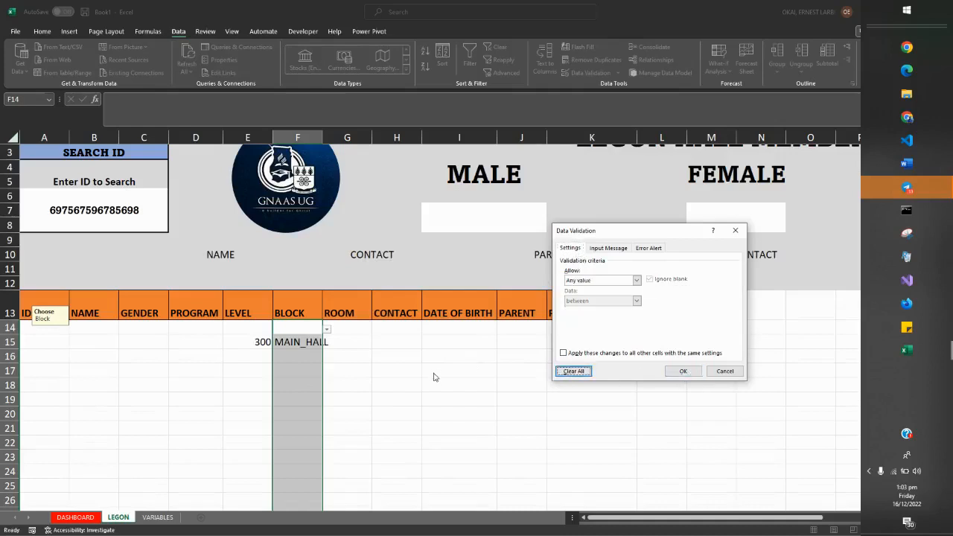
left_click(674, 374)
left_click(469, 421)
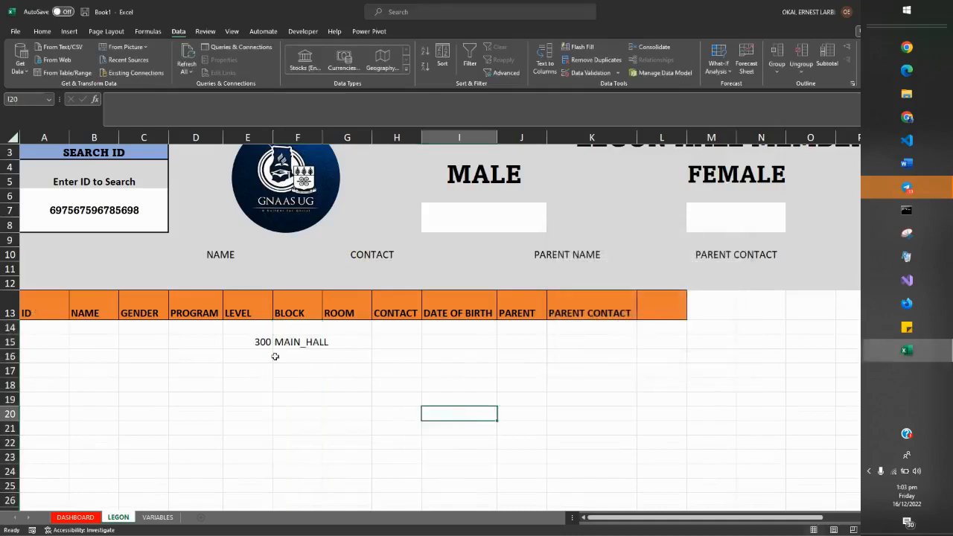
left_click(286, 342)
left_click_drag(291, 326, 275, 405)
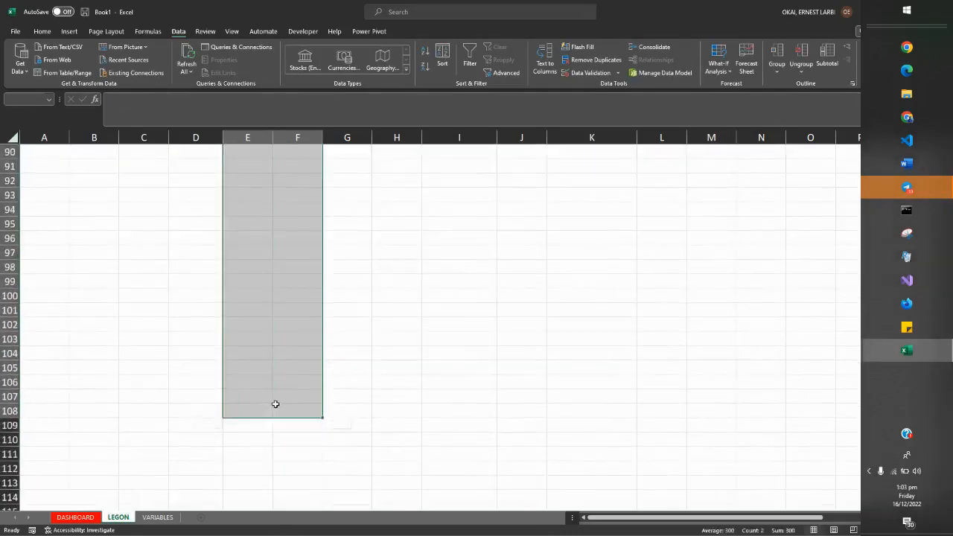
left_click(588, 72)
left_click(586, 281)
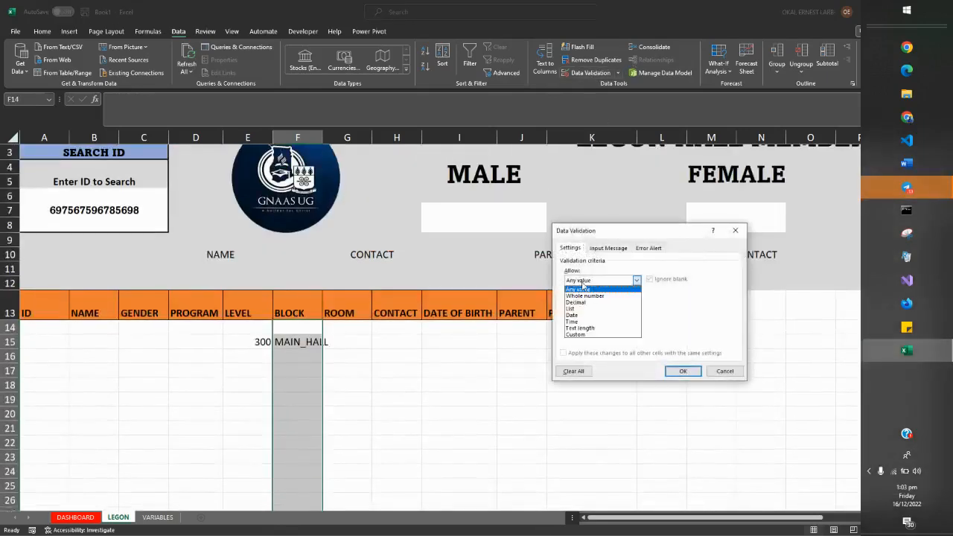
left_click(575, 309)
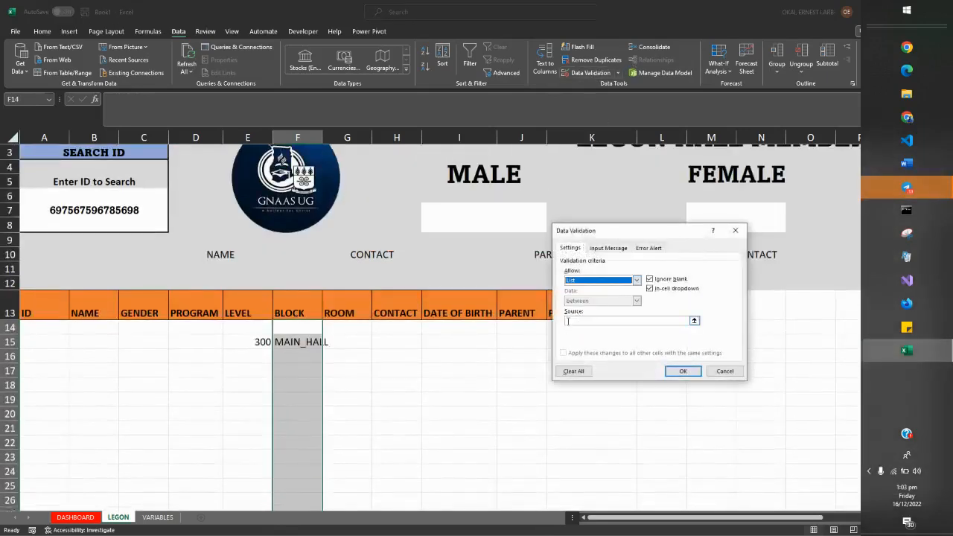
left_click(568, 320)
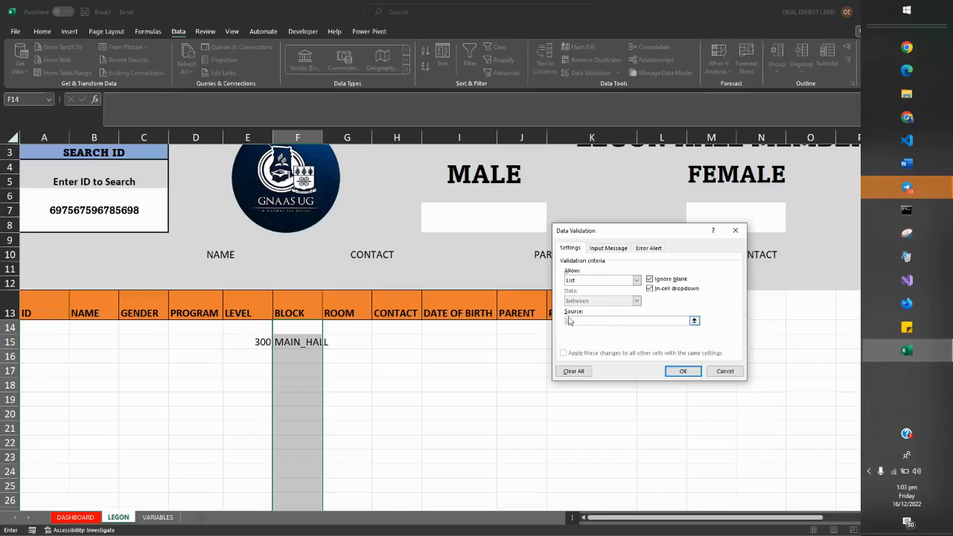
left_click(158, 518)
left_click_drag(248, 186, 253, 194)
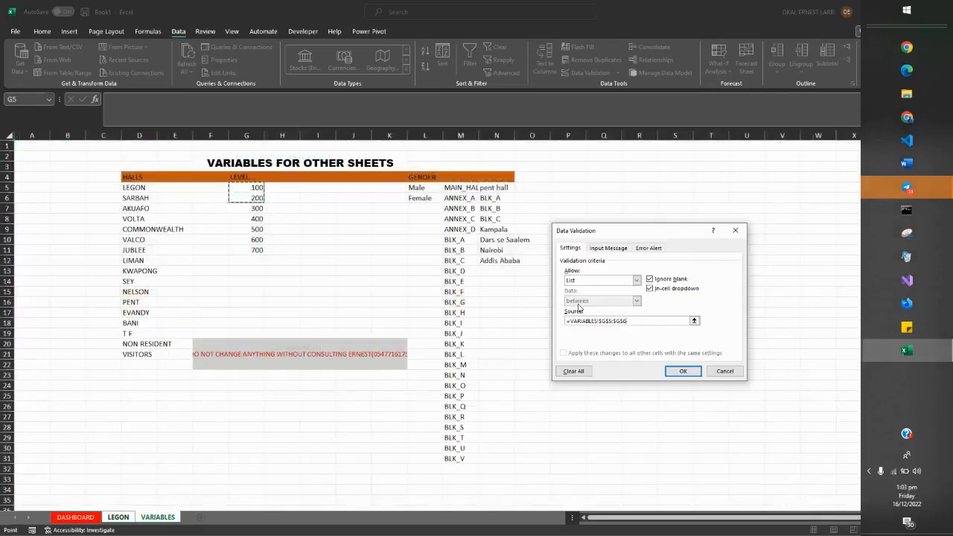
key("BackSpace")
key("BackSpace")
key("BackSpace")
key("BackSpace")
key("BackSpace")
key("BackSpace")
key("BackSpace")
key("BackSpace")
key("BackSpace")
key("BackSpace")
key("BackSpace")
key("BackSpace")
key("BackSpace")
key("BackSpace")
key("BackSpace")
key("BackSpace")
key("BackSpace")
key("BackSpace")
key("BackSpace")
key("BackSpace")
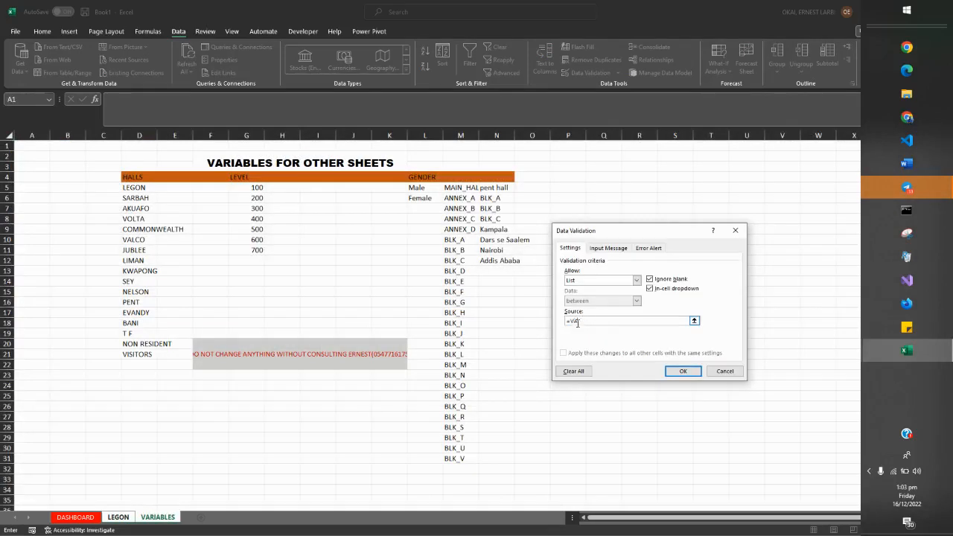
left_click(725, 371)
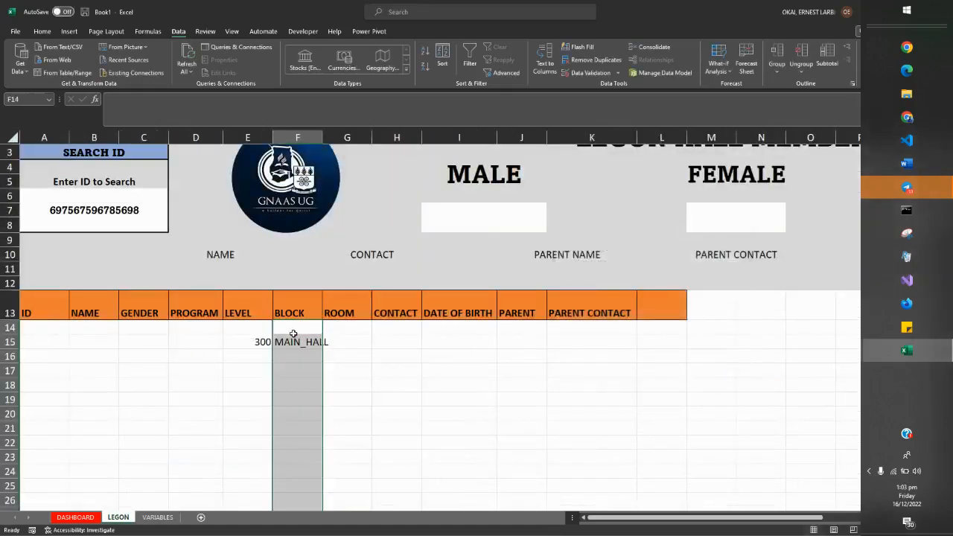
Set the BLOCK cells' validation to a list sourced from the block names in M5:M31 of the VARIABLES sheet.
left_click(588, 72)
left_click(600, 283)
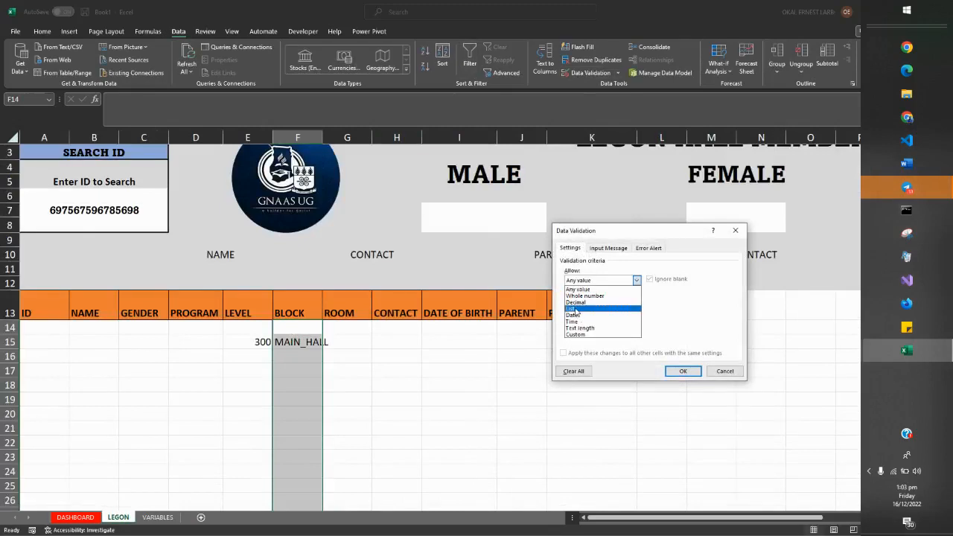
left_click(580, 308)
left_click(579, 319)
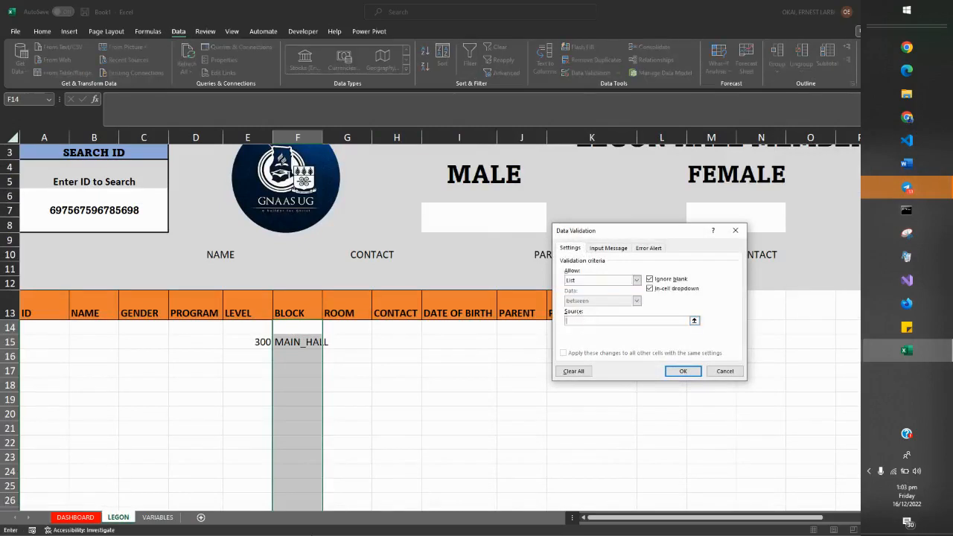
left_click(157, 517)
left_click_drag(454, 190, 465, 461)
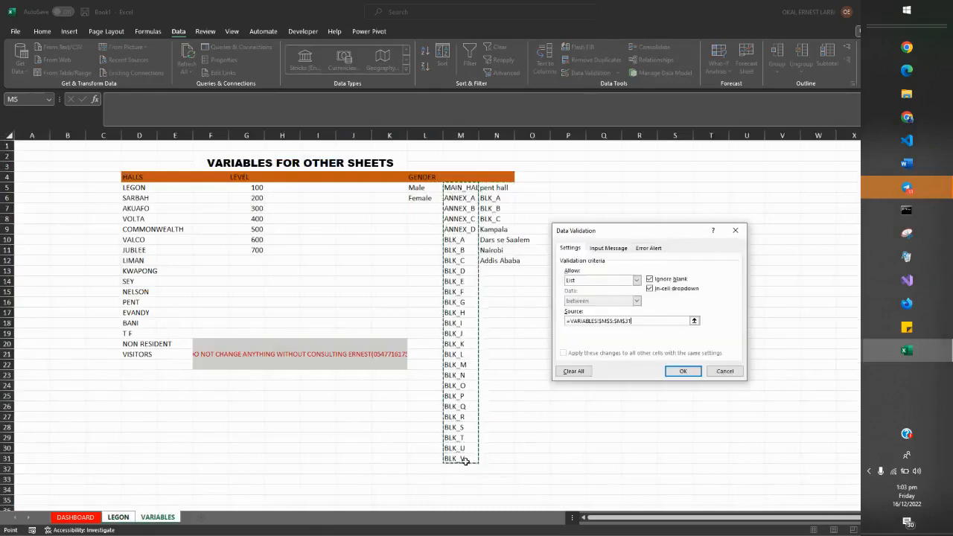
Give the BLOCK rule the input message "SELECT YOUR" / "BLOCK" and the Stop error alert "INVALID" / "CHOOSE AGAIN", and apply it.
left_click(606, 247)
left_click(574, 293)
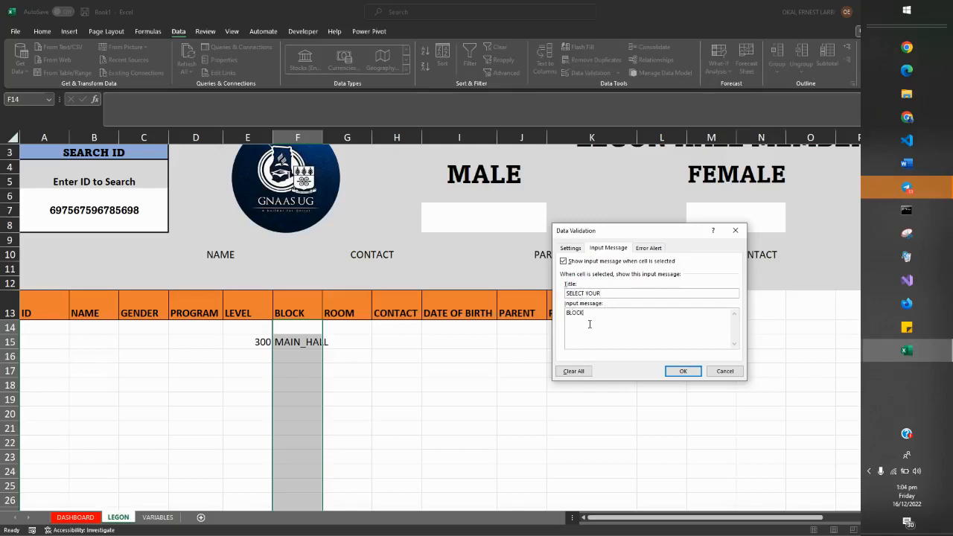
left_click(648, 248)
left_click(656, 294)
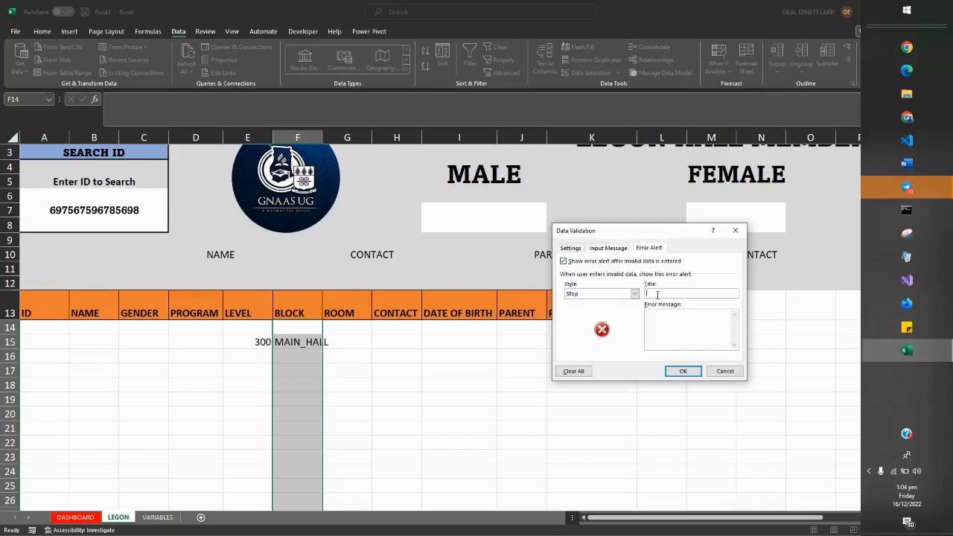
right_click(656, 294)
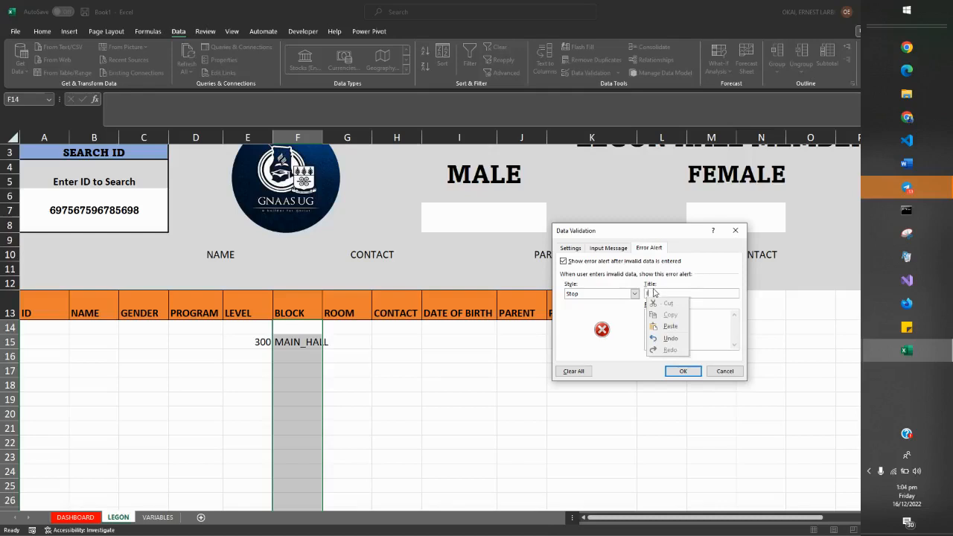
left_click(699, 298)
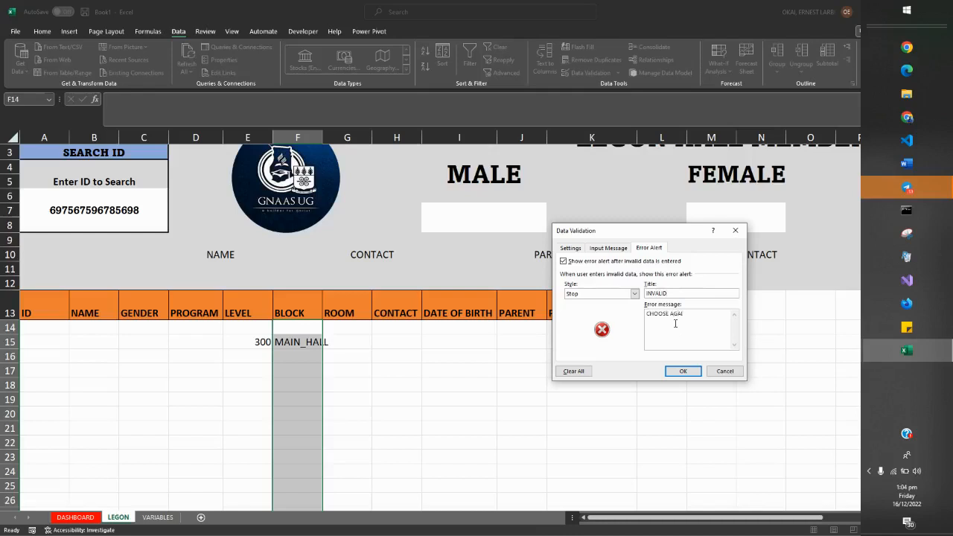
left_click(682, 370)
Check the input prompt and dropdown on several cells of the BLOCK column.
left_click(326, 459)
left_click(294, 355)
left_click(295, 383)
left_click(295, 371)
left_click(305, 394)
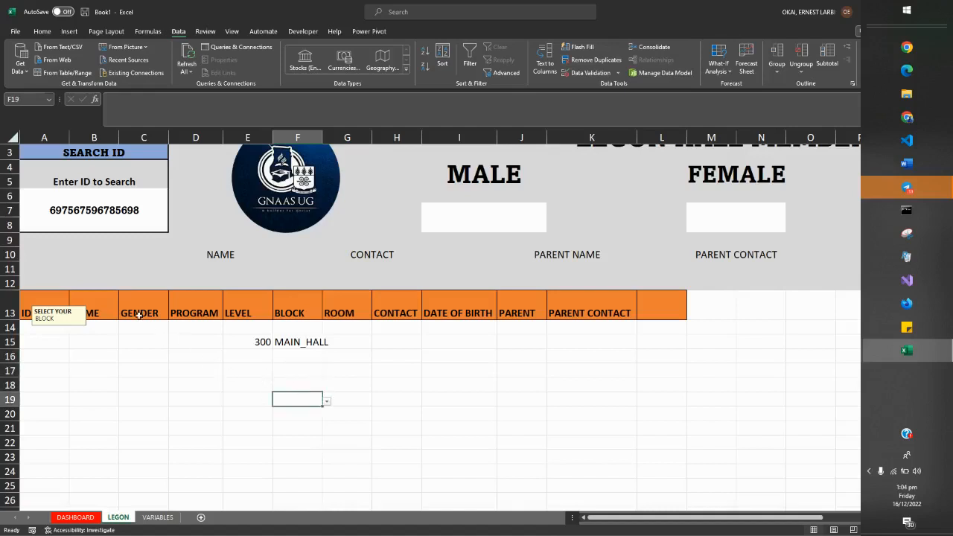
Test the BLOCK column's error alert by entering J in F17, and remove the entry.
left_click(291, 371)
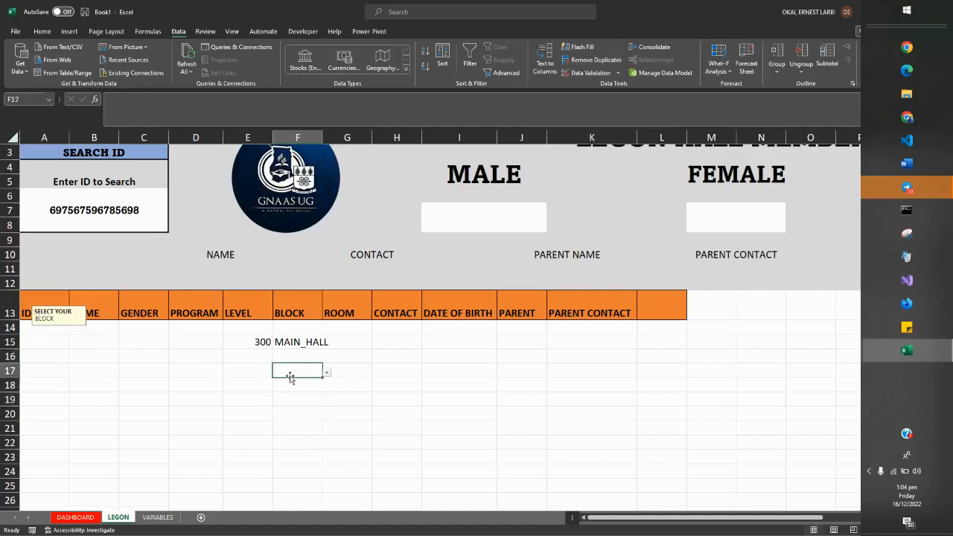
type("J")
key("Return")
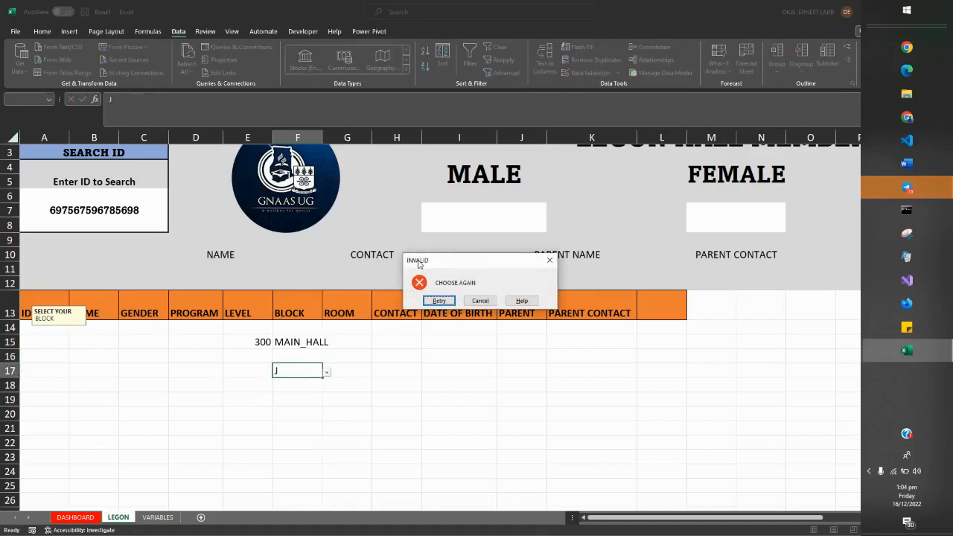
left_click(438, 301)
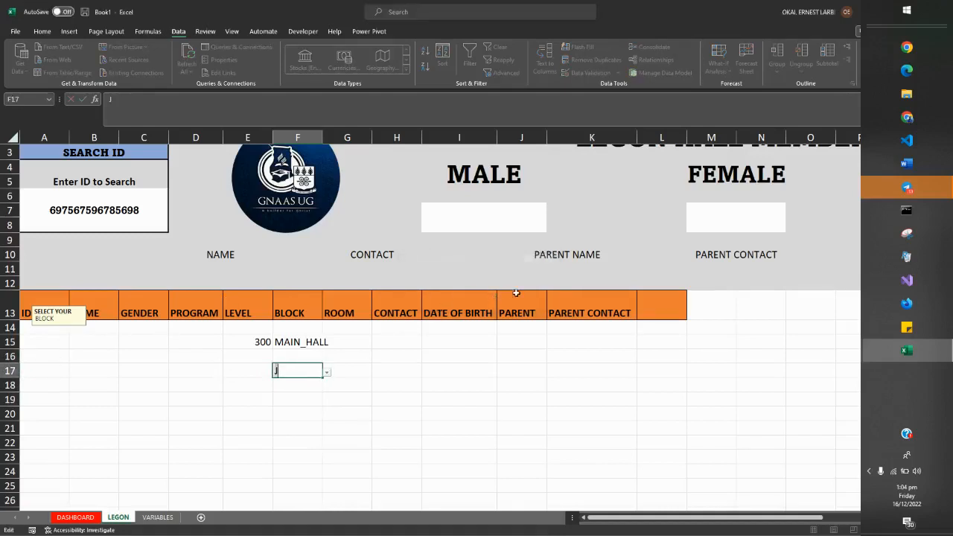
key("BackSpace")
left_click(364, 386)
Open the data validation of the CONTACT cells from H14 down and clear the existing rule.
left_click(336, 339)
left_click(395, 326)
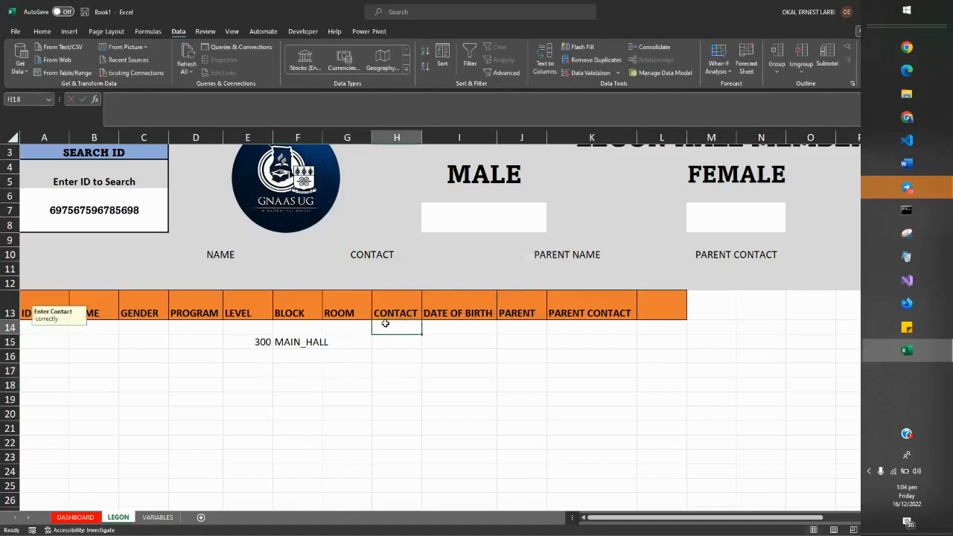
scroll(391, 341, "up", 1)
left_click_drag(388, 357, 410, 431)
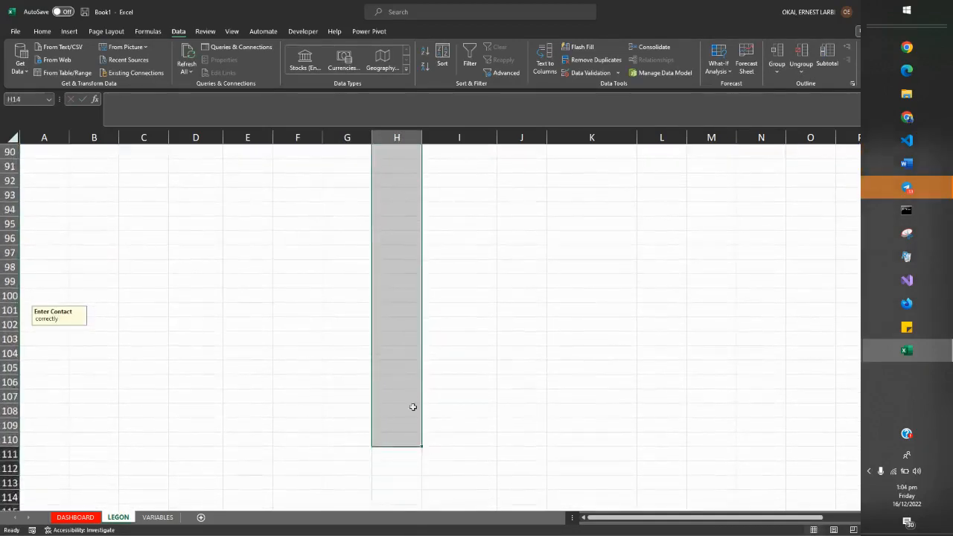
left_click(581, 74)
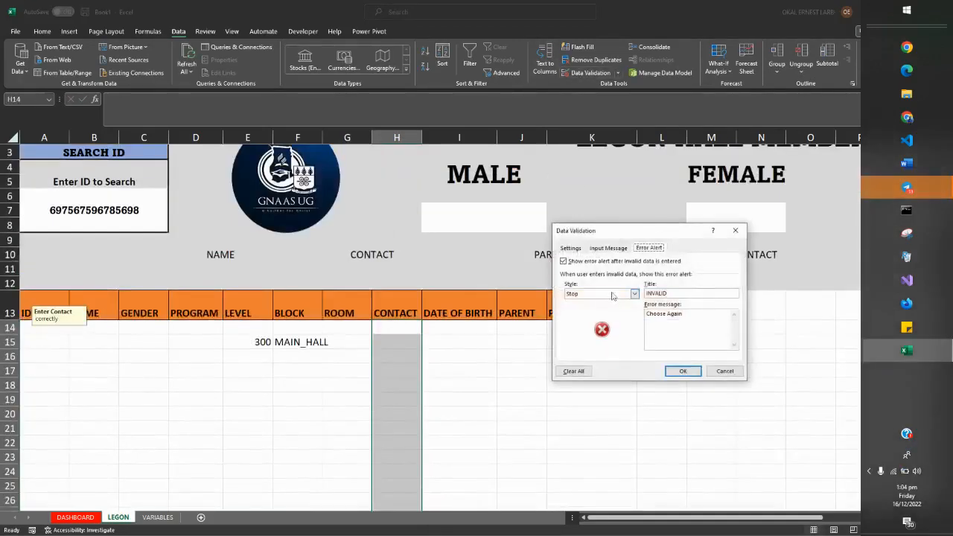
left_click(571, 249)
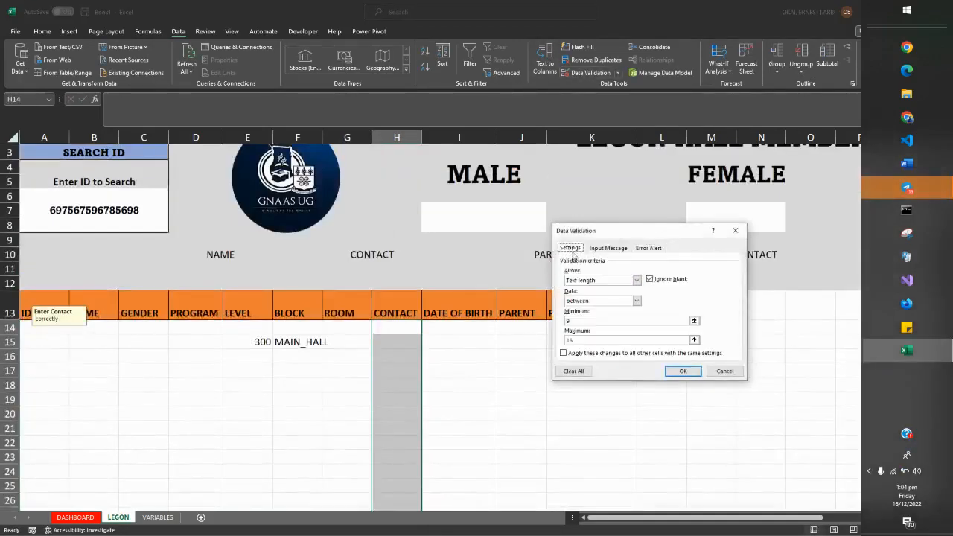
left_click(573, 370)
Restrict the CONTACT cells to a text length with a minimum of 9.
left_click(580, 281)
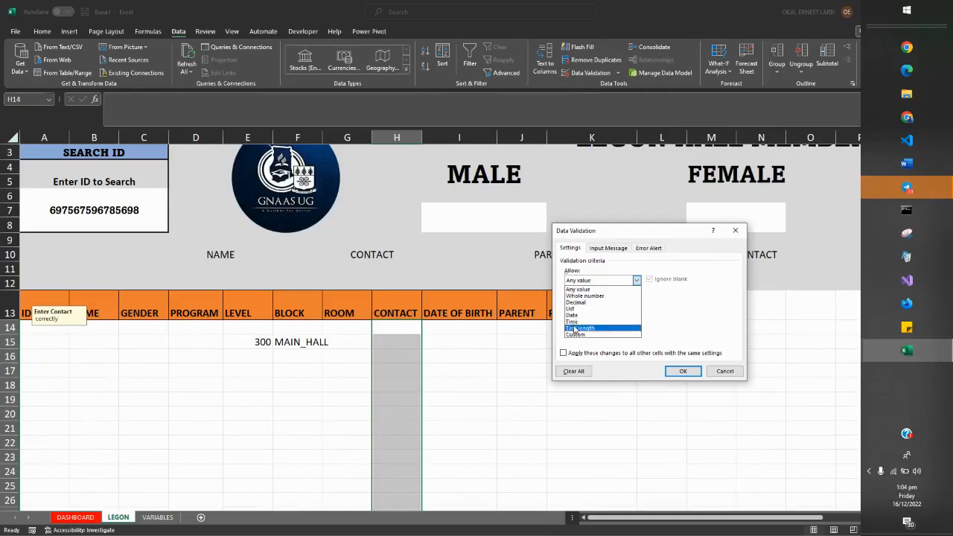
left_click(575, 328)
left_click(572, 319)
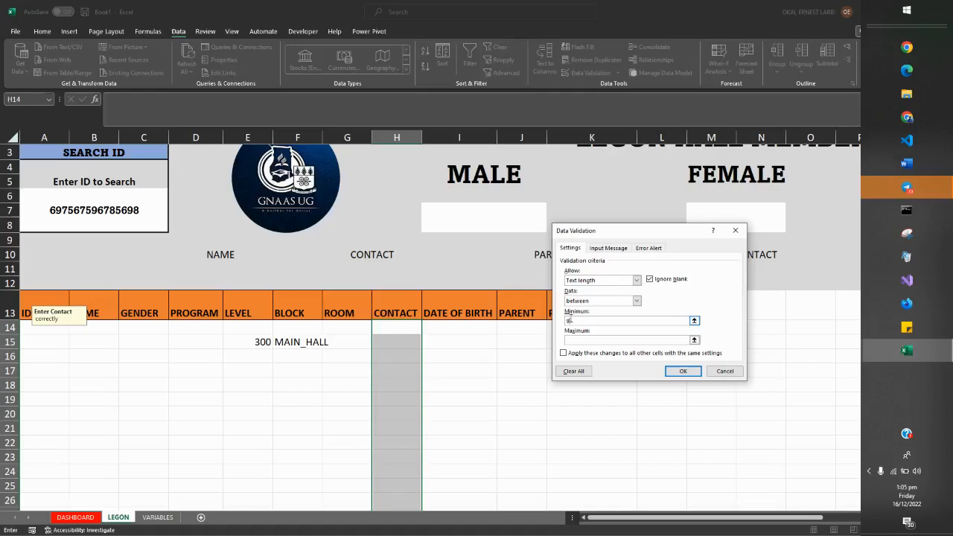
left_click(579, 340)
left_click(581, 299)
left_click(577, 322)
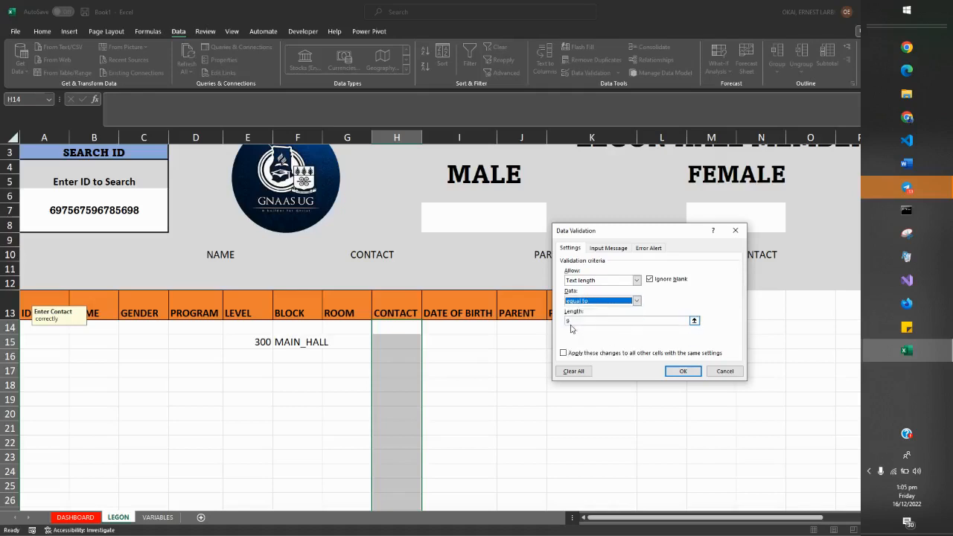
left_click(573, 320)
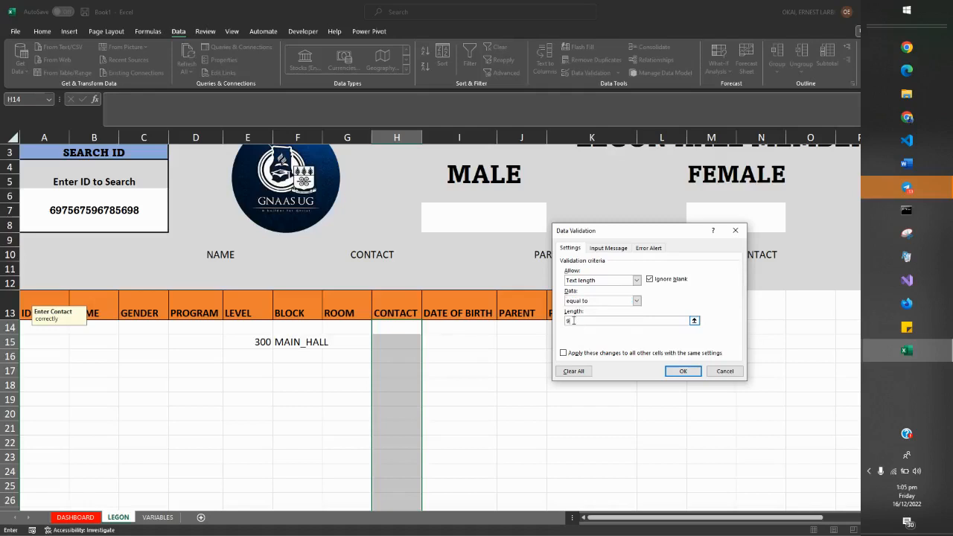
left_click(579, 301)
left_click(582, 316)
left_click(587, 301)
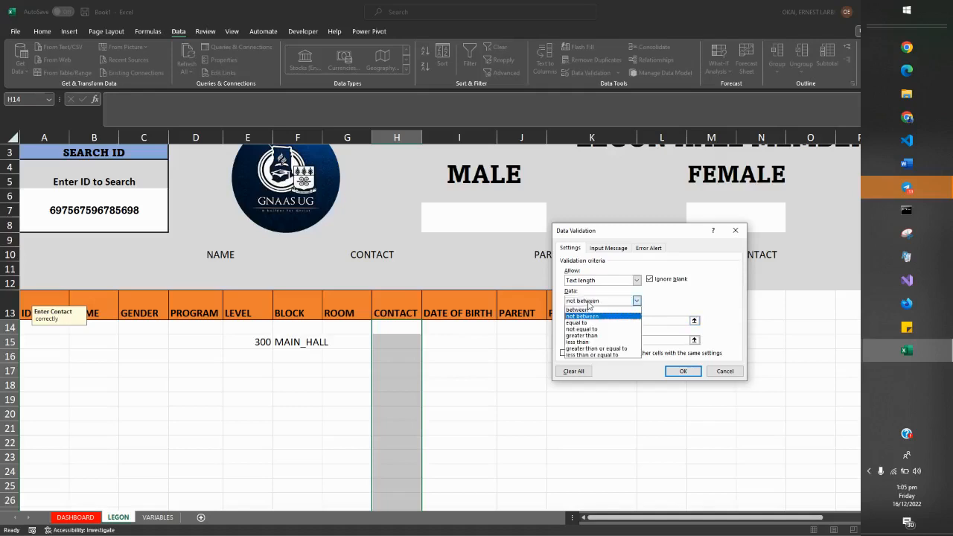
Use the between condition for the CONTACT text length, with a maximum of 16.
left_click(579, 309)
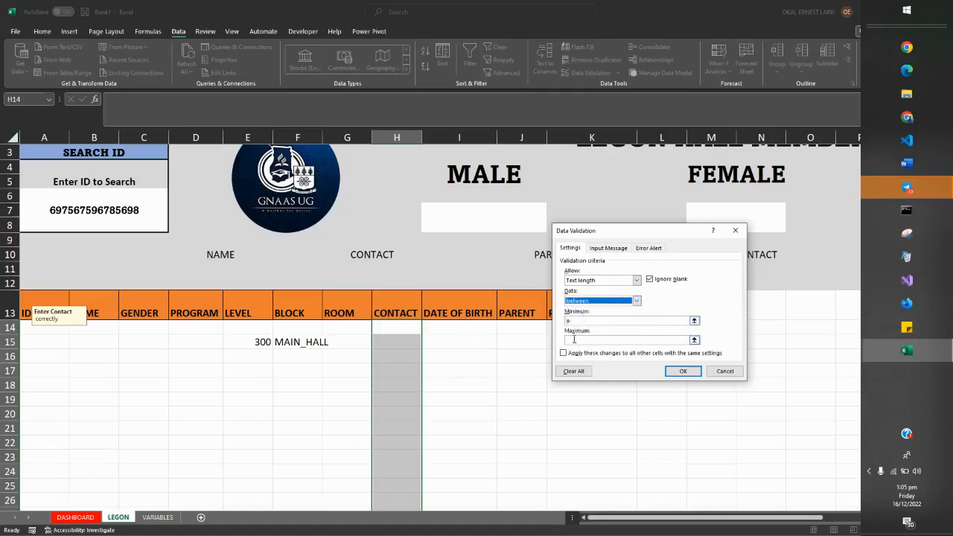
left_click(577, 340)
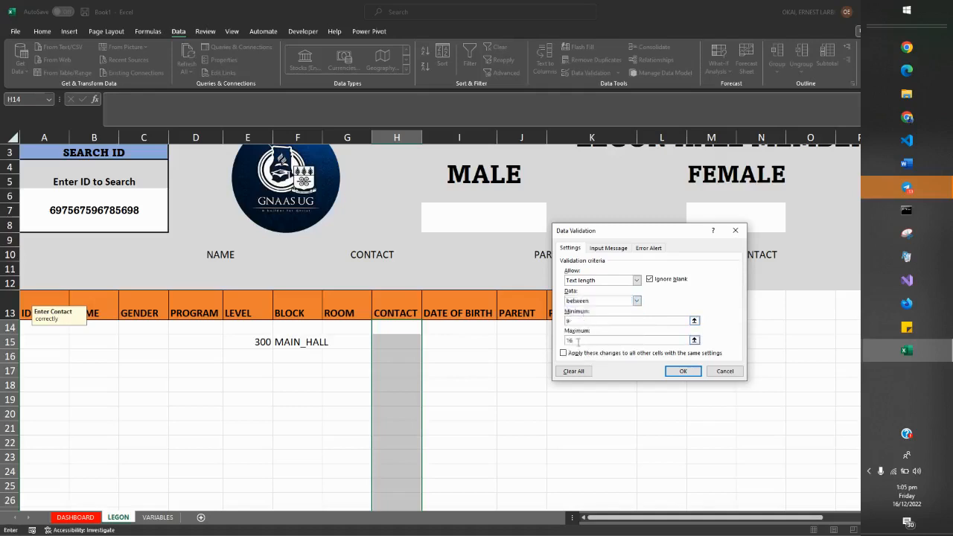
Give the CONTACT rule the input message "ENTER CONTCT" / "CORRECTLY" and the Stop error alert "INVALID" / "ENTER AGAIN", apply it and check H14.
left_click(609, 249)
left_click(596, 292)
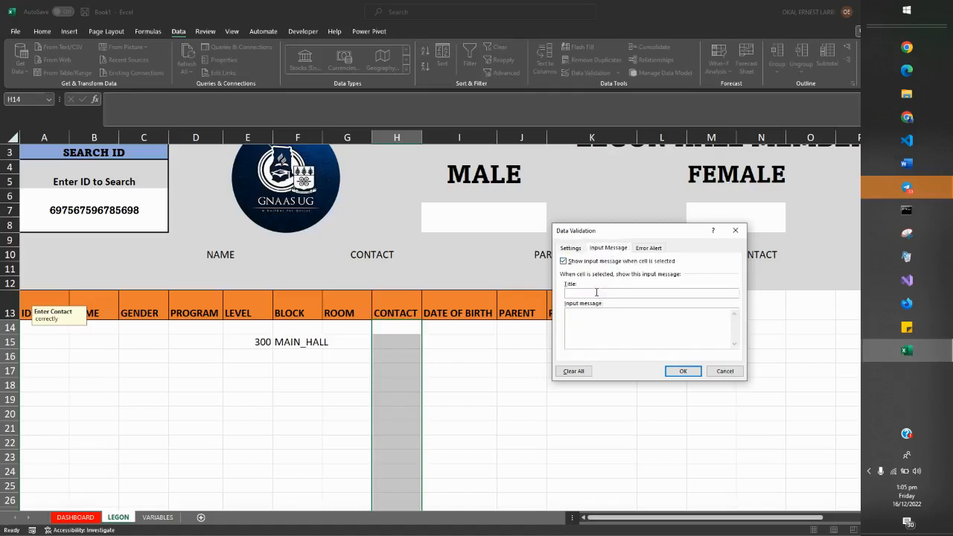
type("ENT")
left_click(594, 317)
type("CORR")
left_click(658, 251)
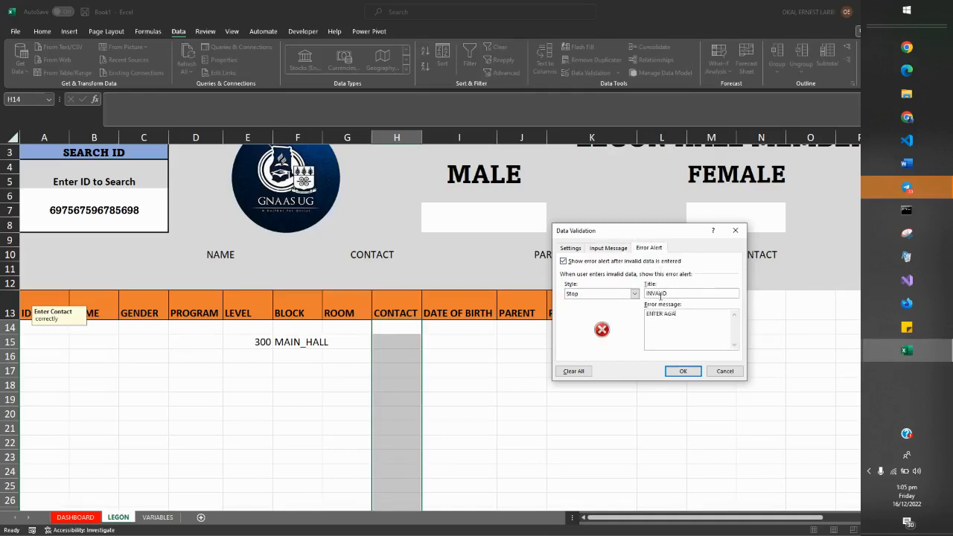
left_click(681, 371)
left_click(488, 398)
left_click(378, 330)
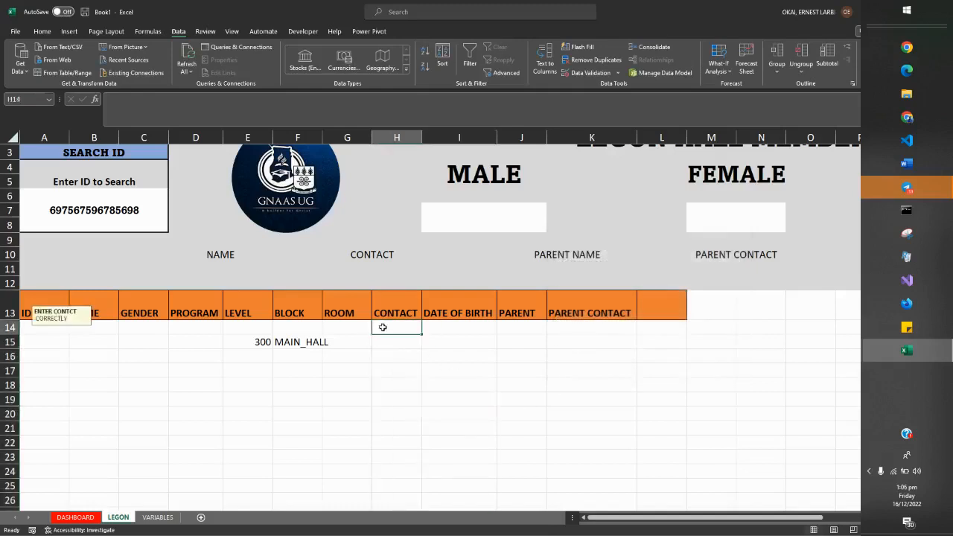
Open data validation for the DATE OF BIRTH cells from I14 down, extending it to the whole selection, and clear the existing rule.
left_click(471, 325)
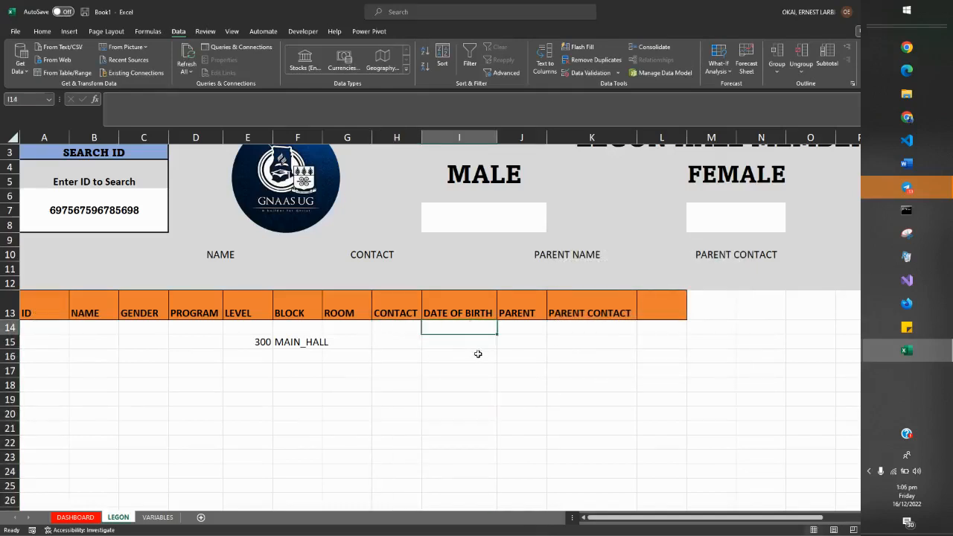
scroll(478, 351, "up", 1)
left_click_drag(477, 358, 468, 458)
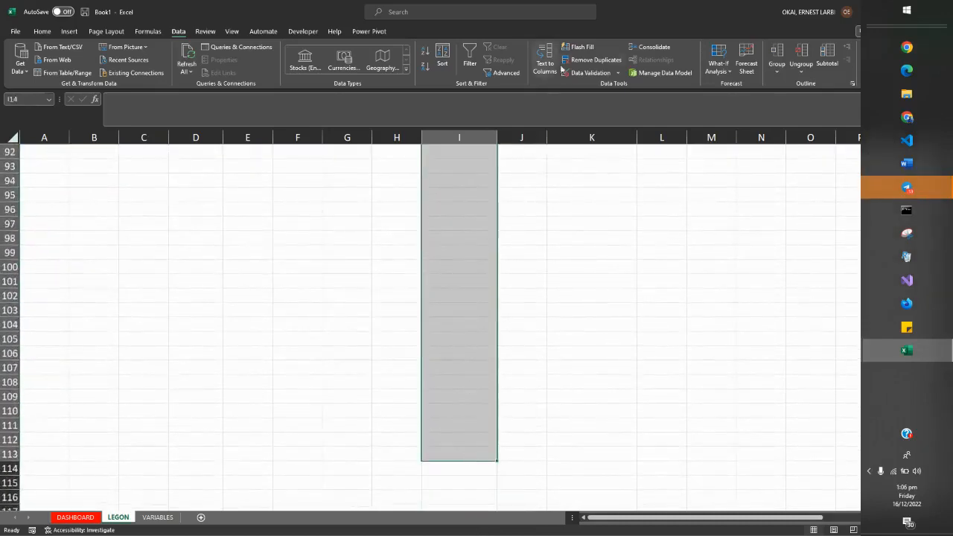
left_click(590, 73)
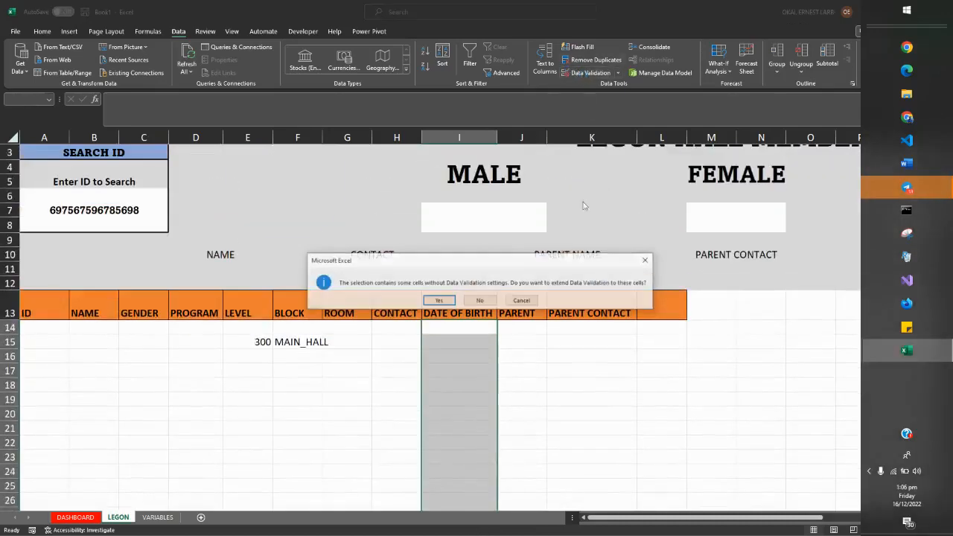
left_click(439, 300)
left_click(573, 371)
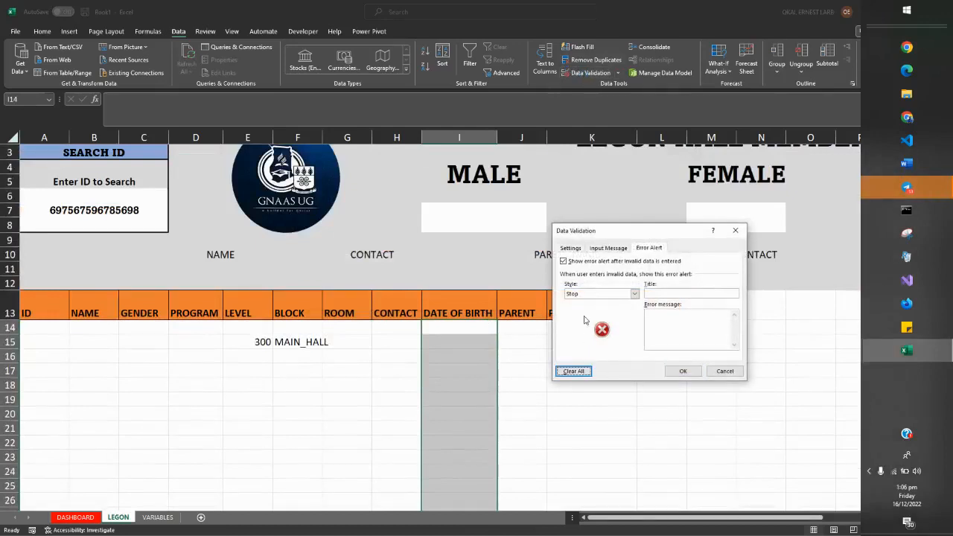
Try to restrict the DATE OF BIRTH cells to dates between 12/12/169 and 12/12/2022.
left_click(570, 249)
left_click(601, 279)
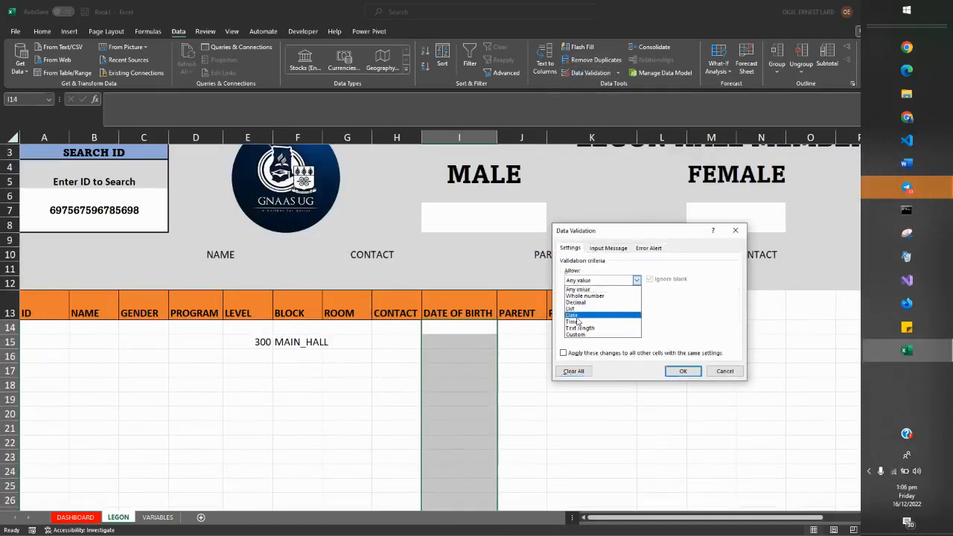
left_click(582, 313)
left_click(582, 320)
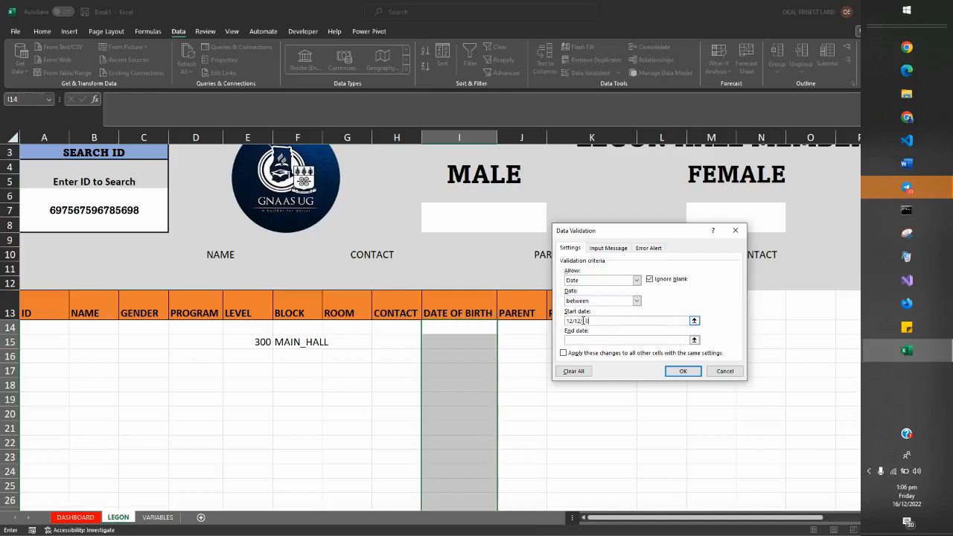
left_click(577, 341)
type("12/12/20")
left_click(677, 371)
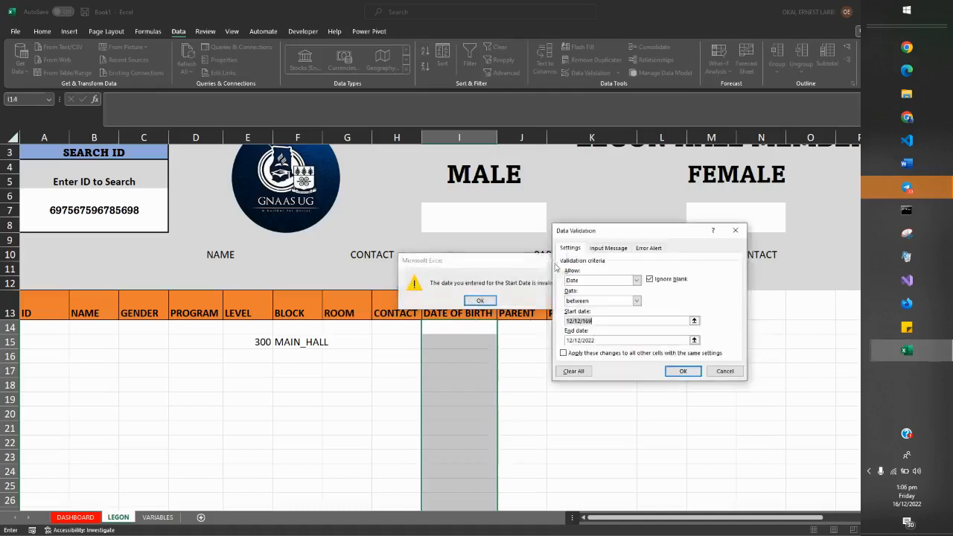
Try 12/12/1699 as the start date of the DATE OF BIRTH rule.
left_click(554, 260)
left_click(597, 321)
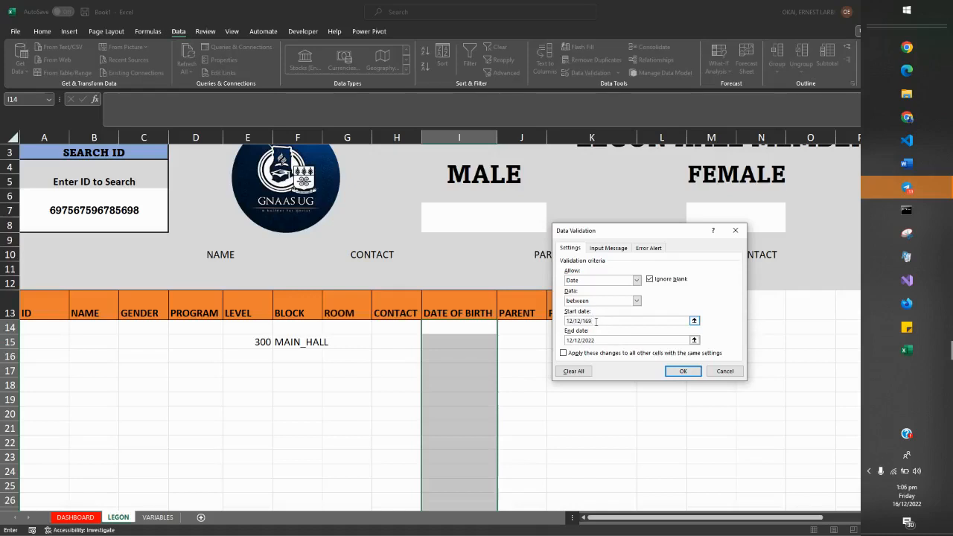
type("9")
left_click(672, 370)
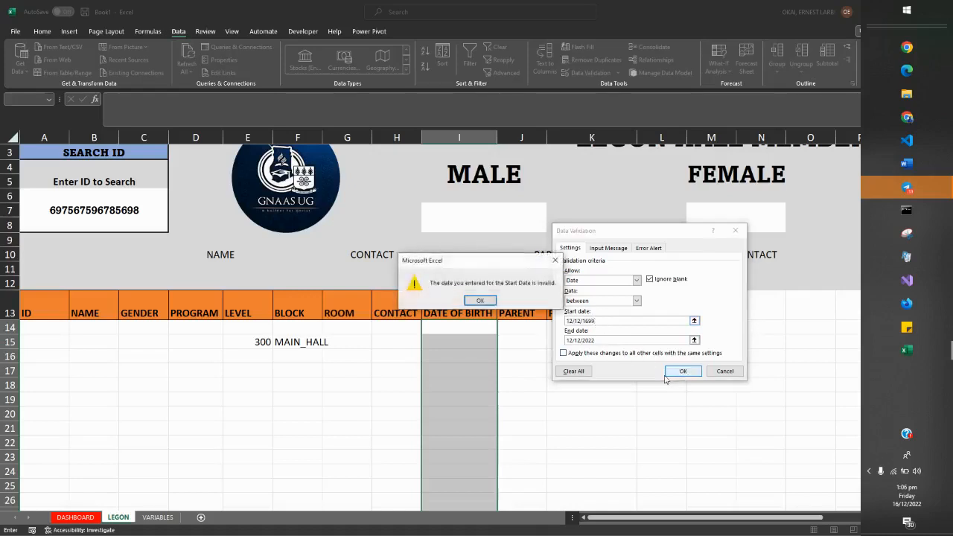
left_click(480, 300)
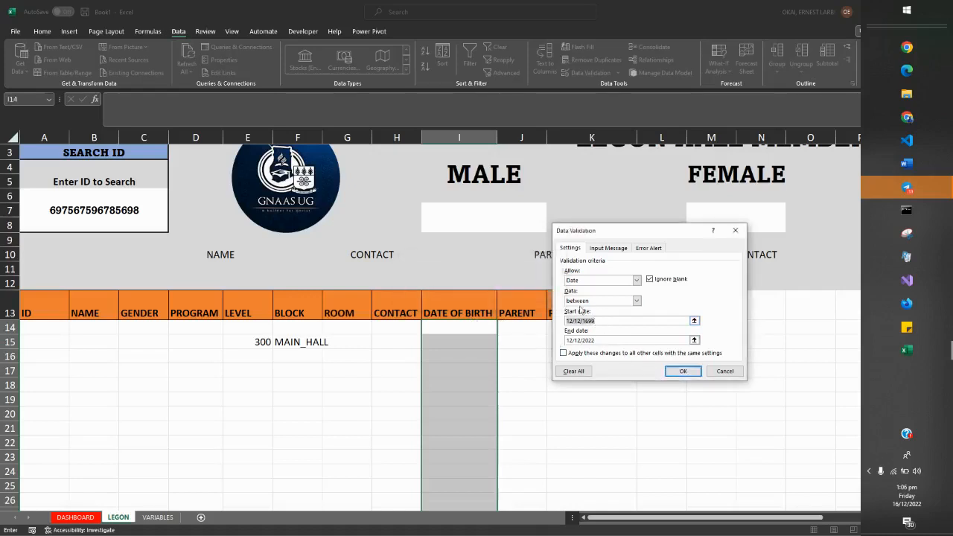
left_click(597, 320)
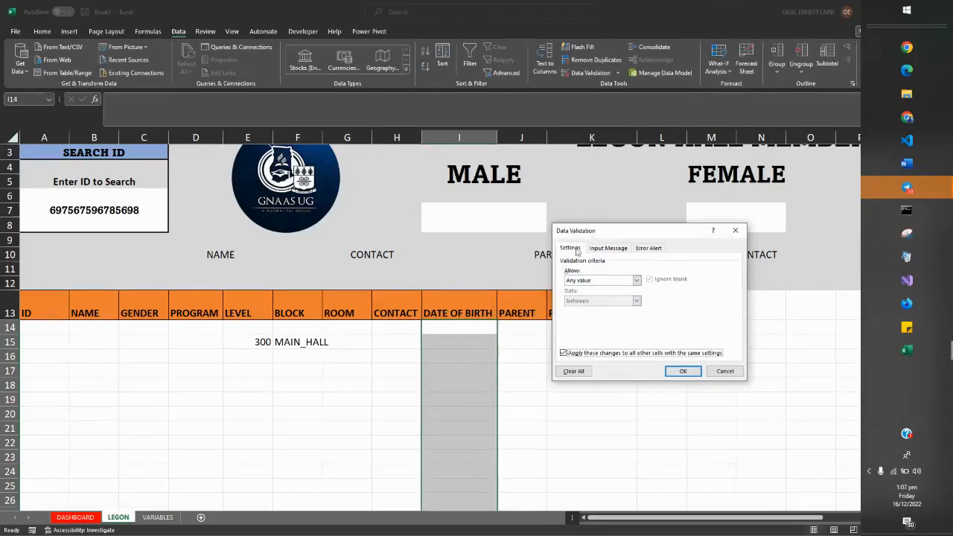
Set the DATE OF BIRTH cells' validation to dates between 12/12/1970 and 12/12/2022.
left_click(580, 281)
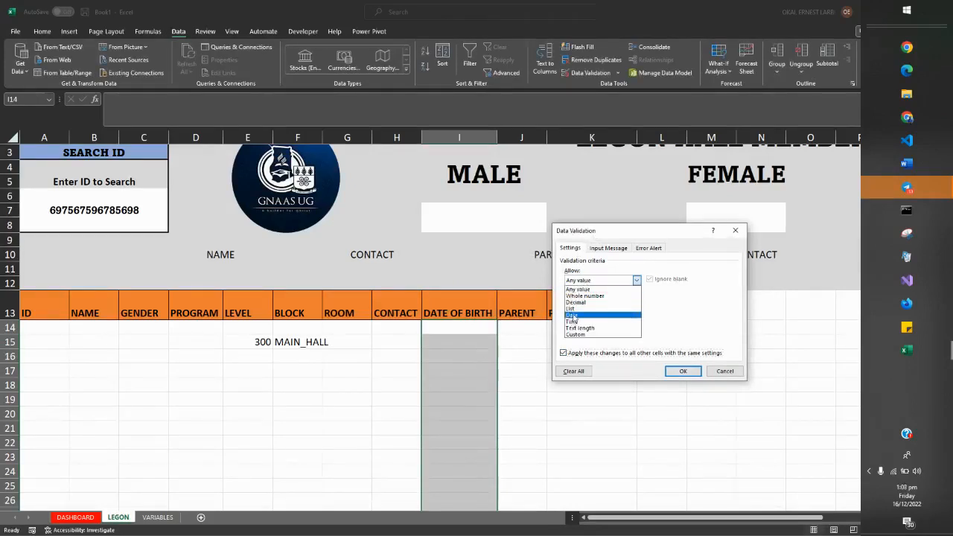
left_click(572, 315)
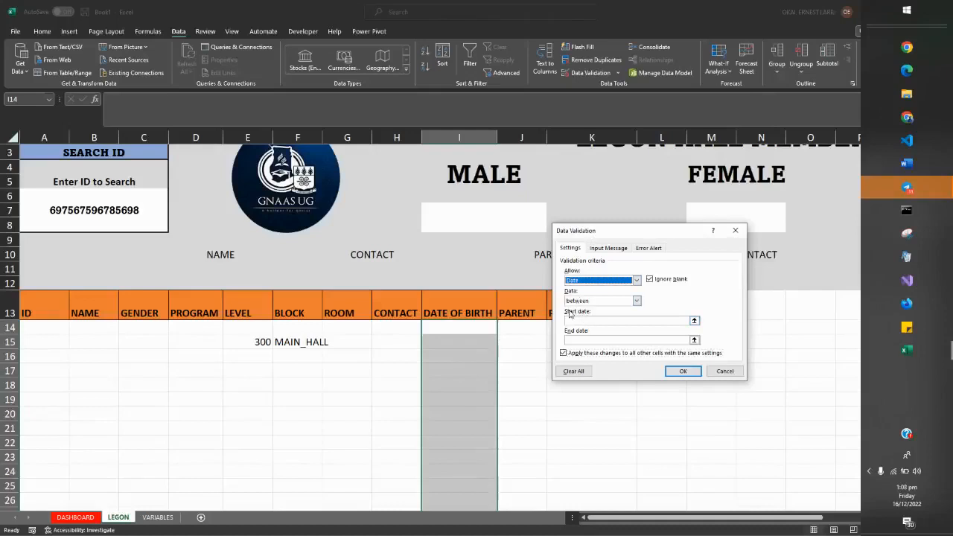
left_click(573, 320)
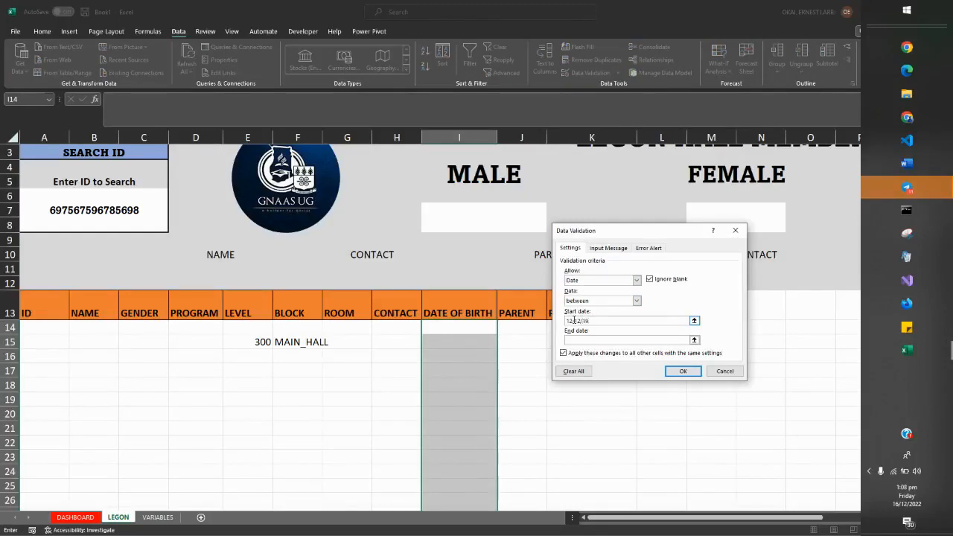
key("Tab")
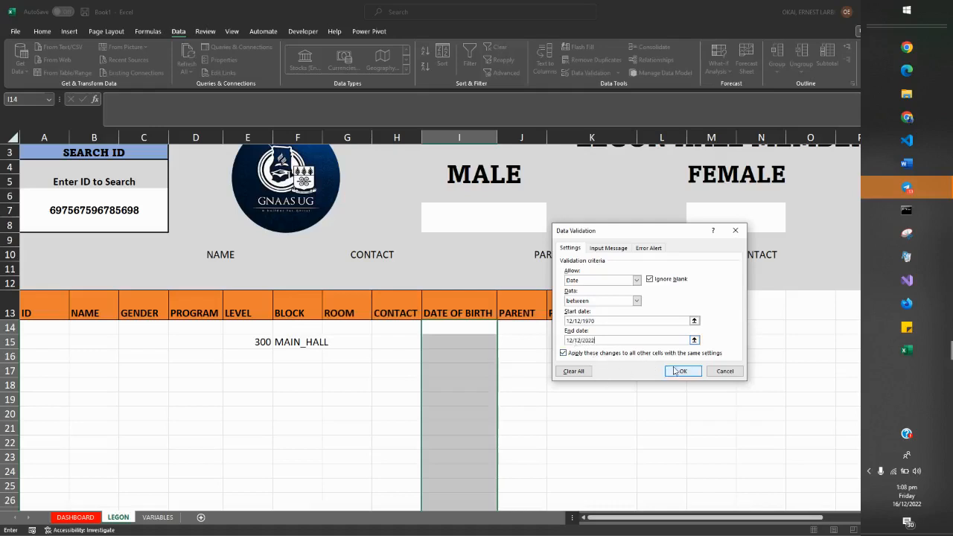
Give the DATE OF BIRTH rule the input message "ENTER DATE" with the text "CORRECTLY".
left_click(608, 248)
left_click(595, 293)
type("ENTER.DATE")
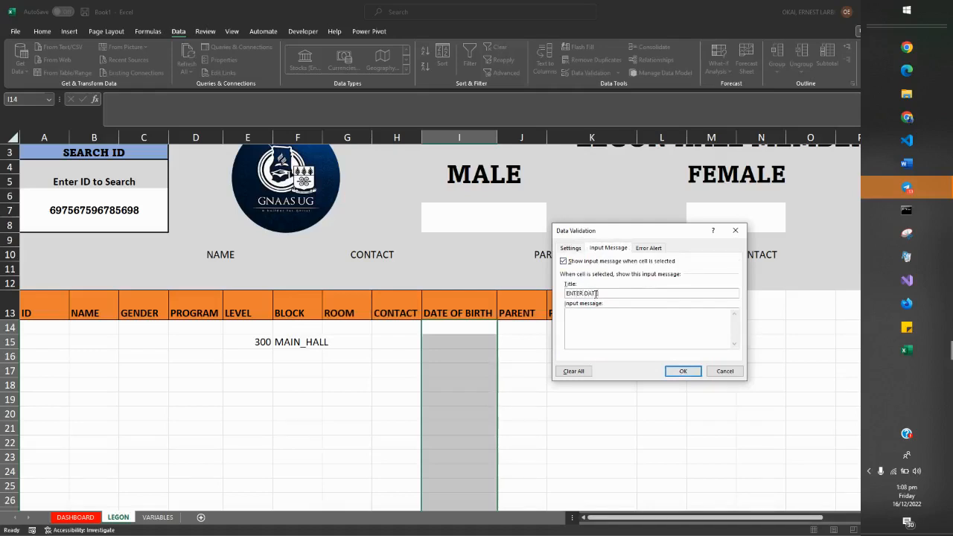
left_click(582, 318)
type("CORRECTLY")
Add the Stop error alert "INVALID" / "ENTER AGAIN" to the DATE OF BIRTH rule and apply it.
left_click(642, 249)
left_click(653, 293)
type("INVALID")
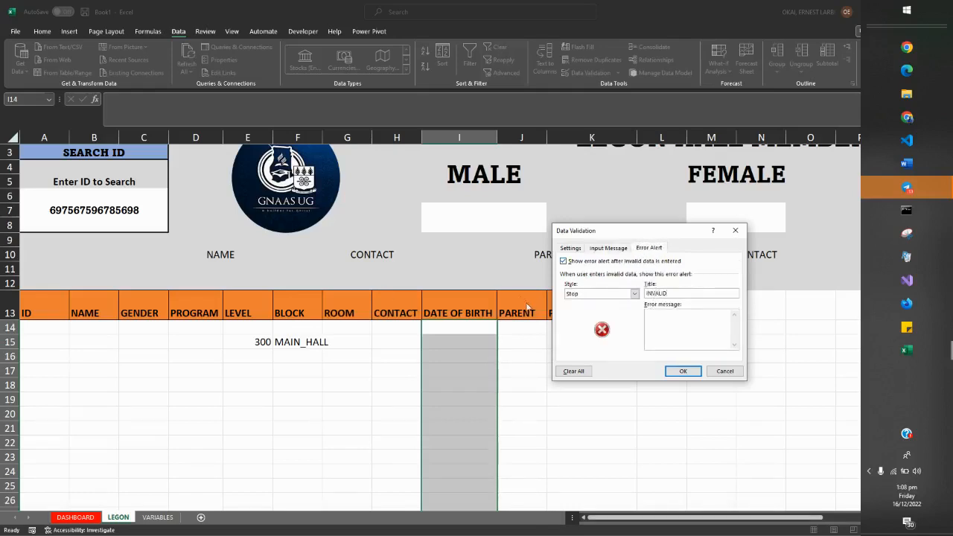
left_click(656, 316)
type("ENTER AGAIN")
left_click(683, 370)
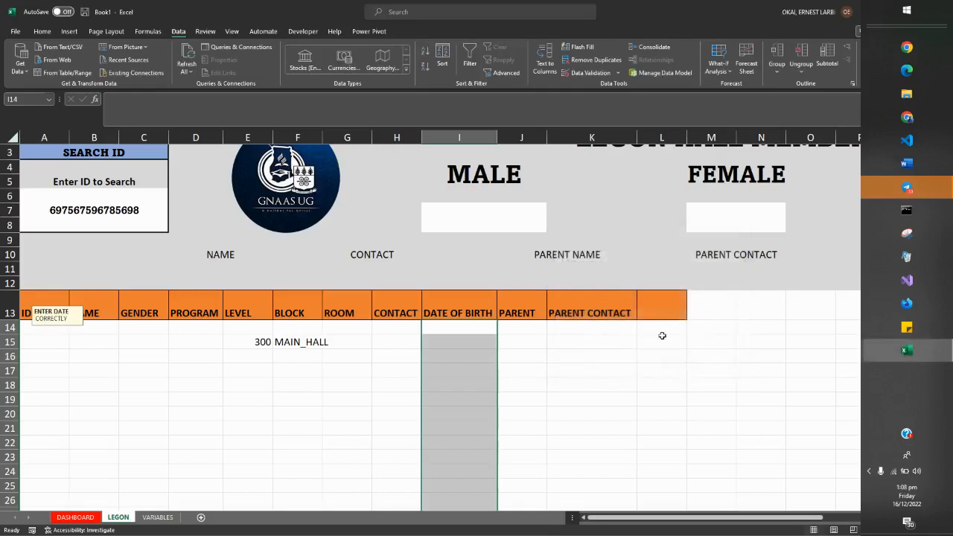
Check the input prompt on several cells of the DATE OF BIRTH column.
left_click(485, 397)
left_click(464, 355)
left_click(454, 331)
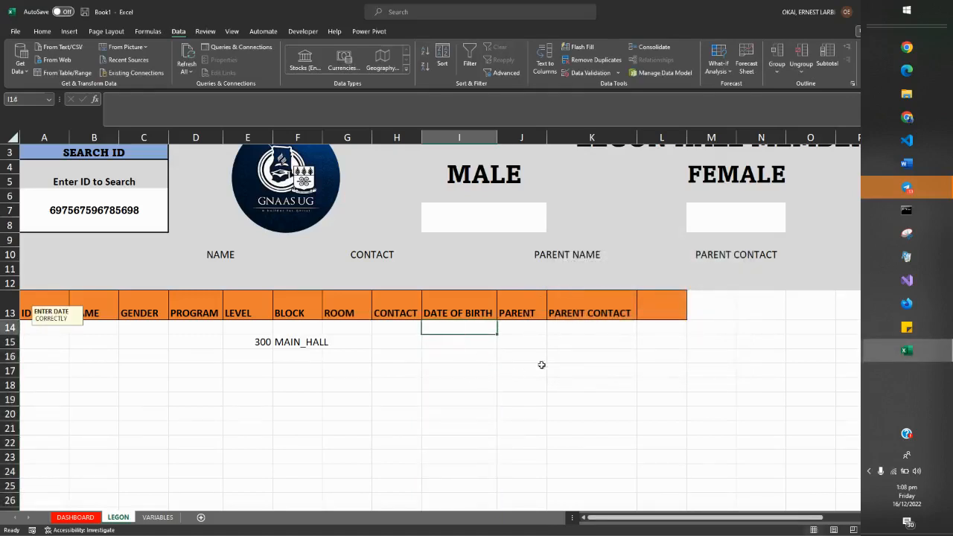
Restrict the PARENT CONTACT cells from K14 down to a text length between limits, with a maximum of 16, and apply the rule.
left_click(523, 327)
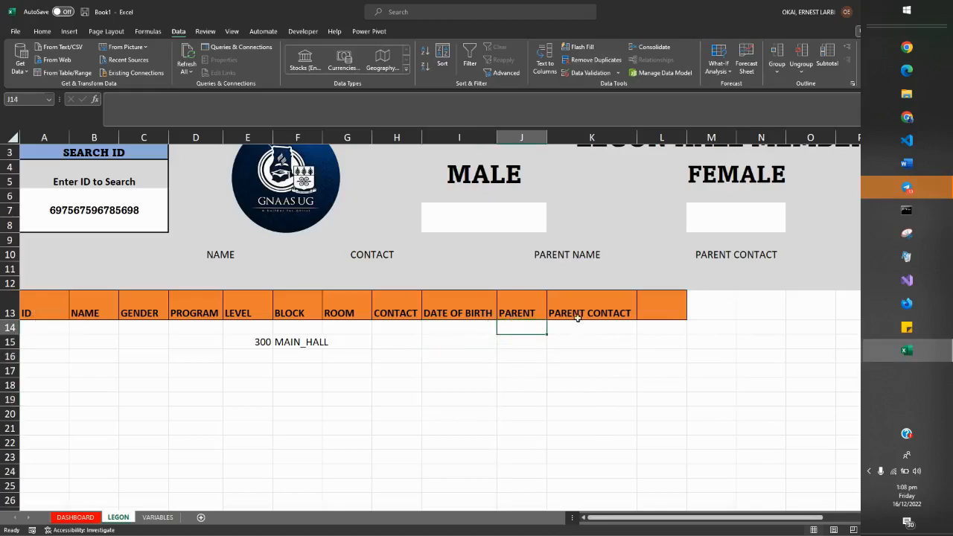
left_click_drag(574, 326, 598, 532)
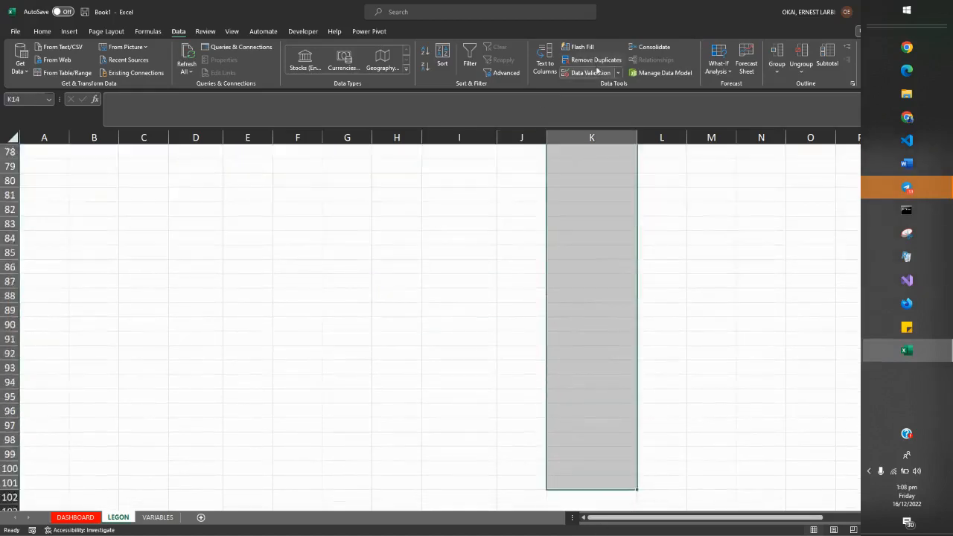
left_click(588, 72)
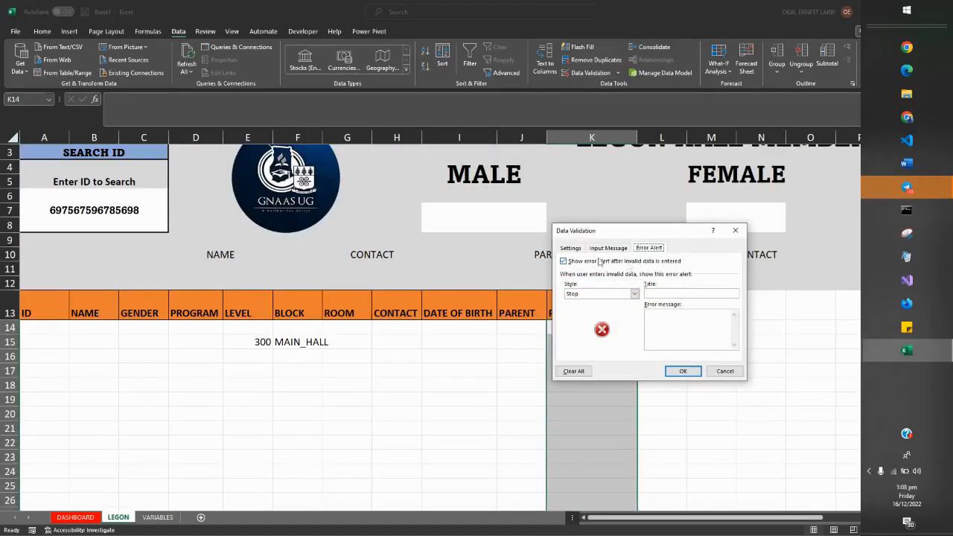
left_click(570, 249)
left_click(578, 281)
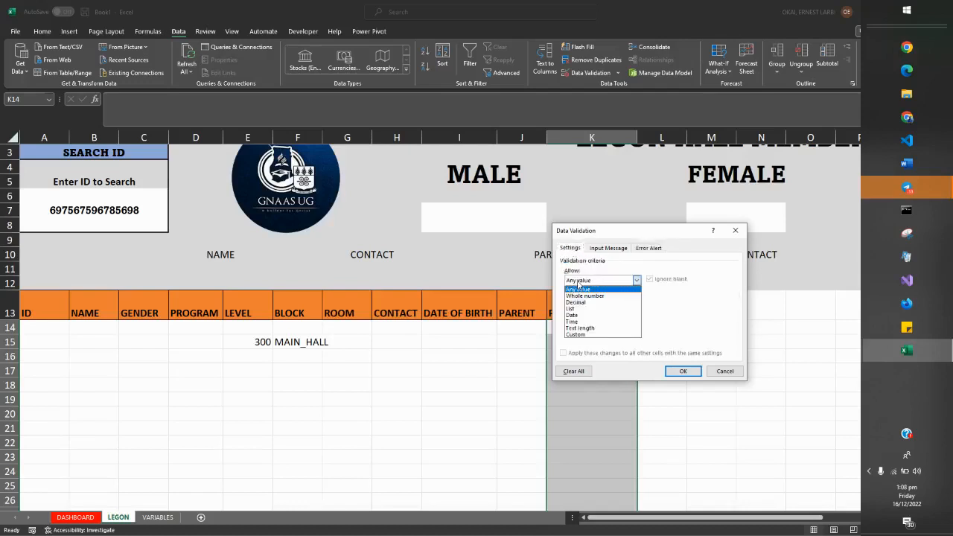
left_click(584, 328)
left_click(585, 320)
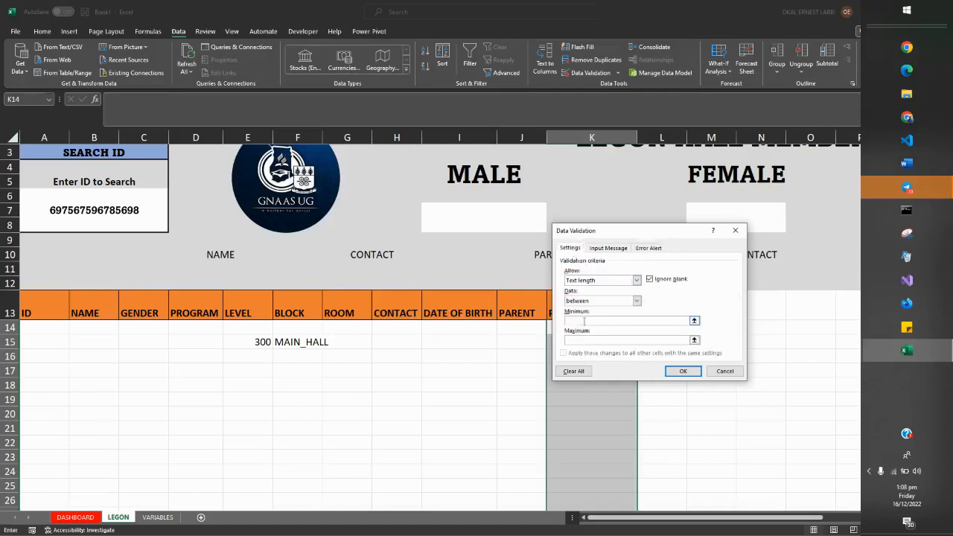
type("90")
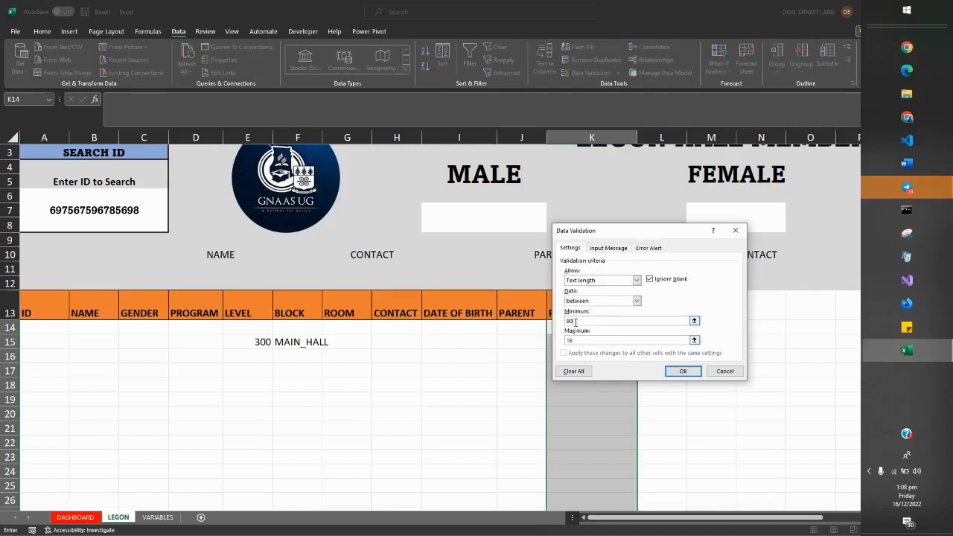
left_click(678, 371)
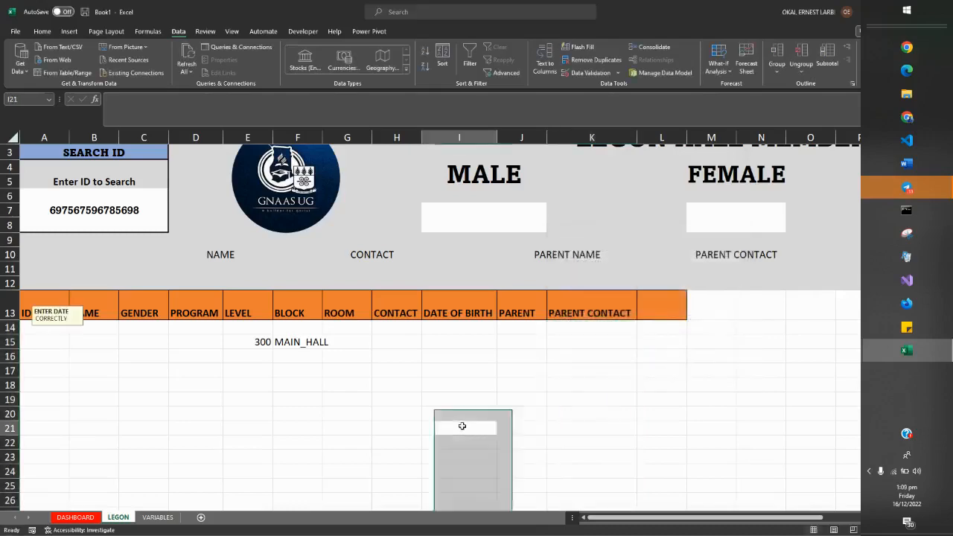